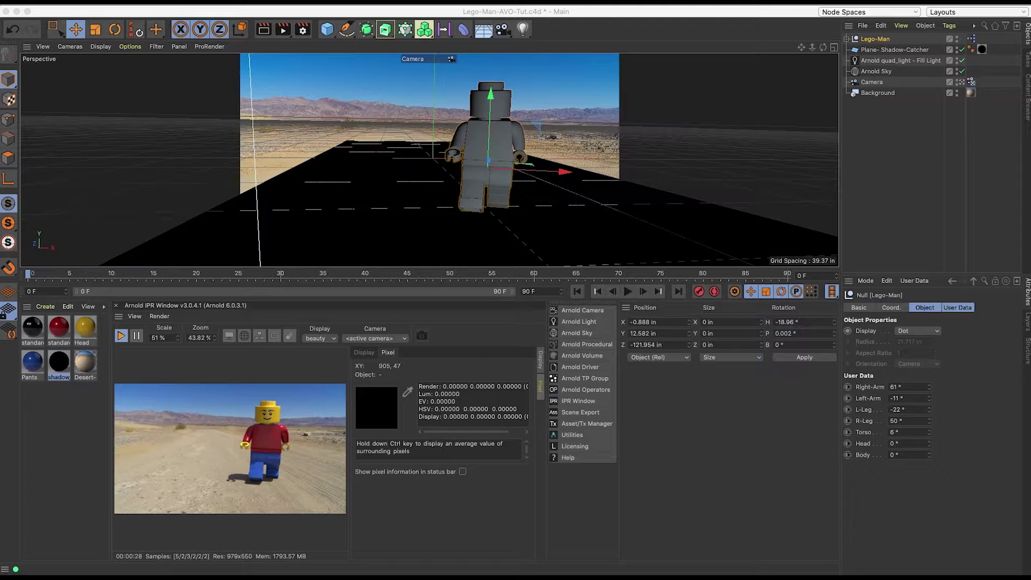
Step: Focus Cinema 4D and bring up the options menu for the Lego-Man object
left_click(621, 33)
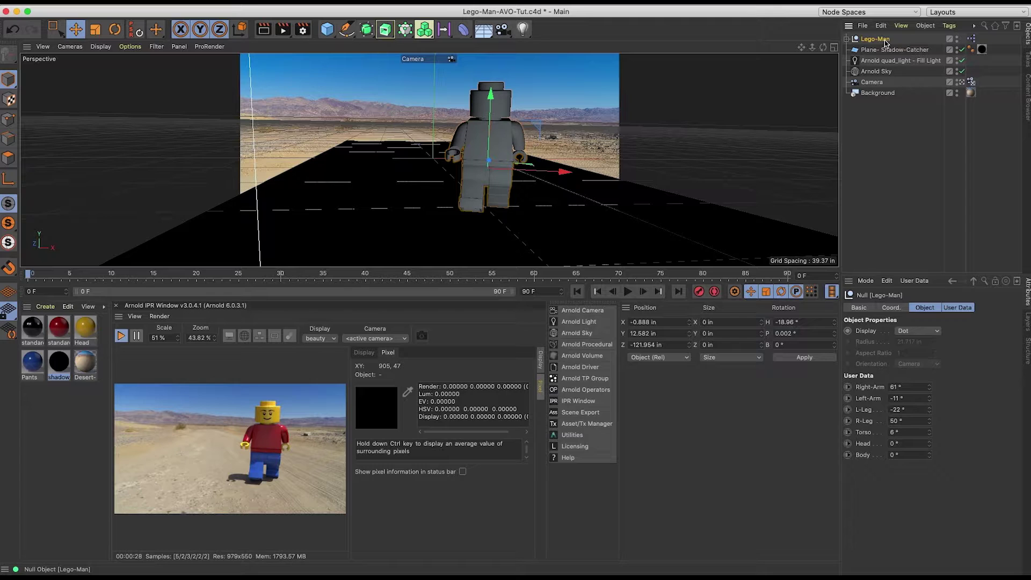
right_click(886, 43)
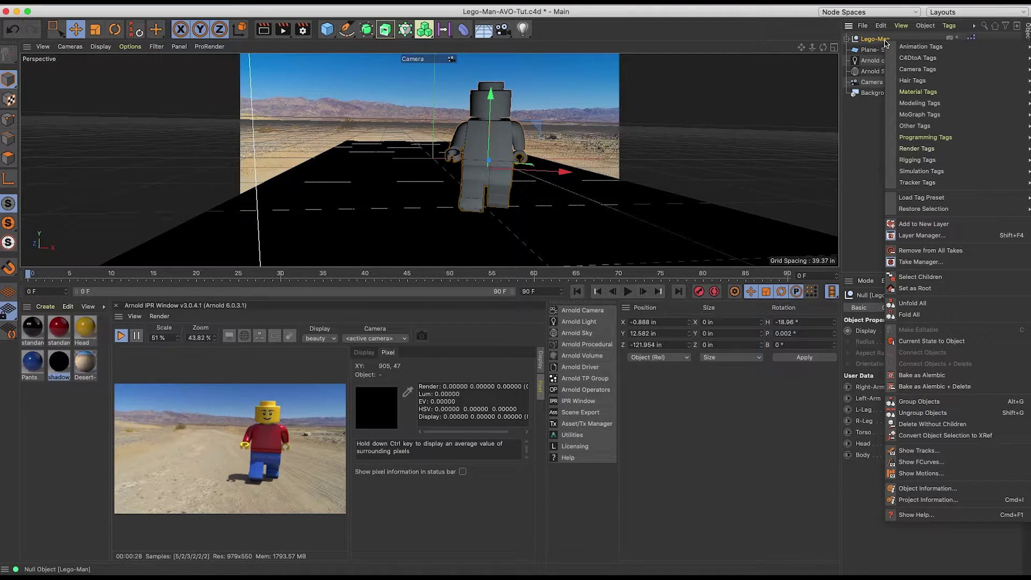
Step: Add an Arnold Object Mask tag to the Lego-Man null
mouse_move(912, 63)
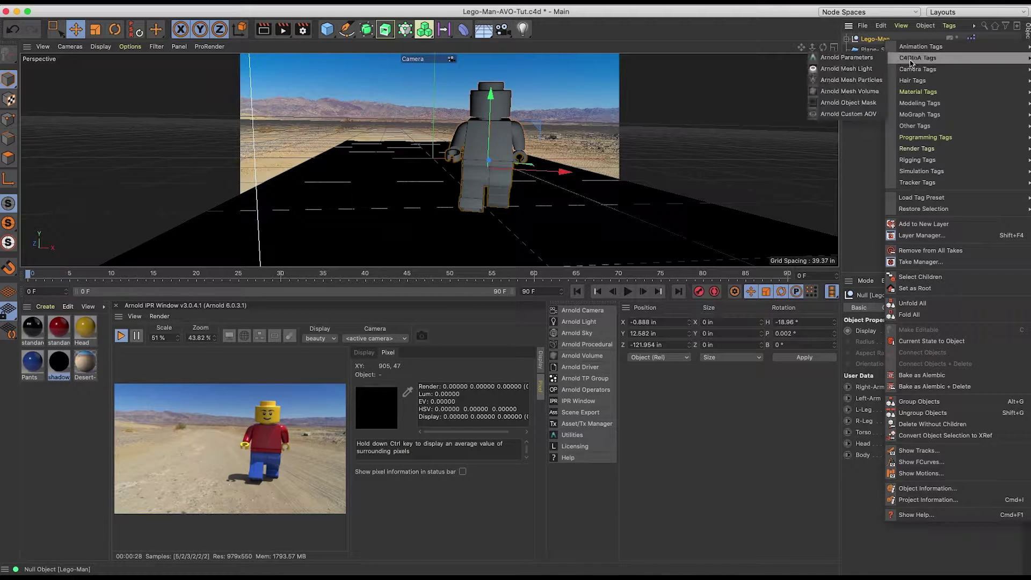
left_click(872, 103)
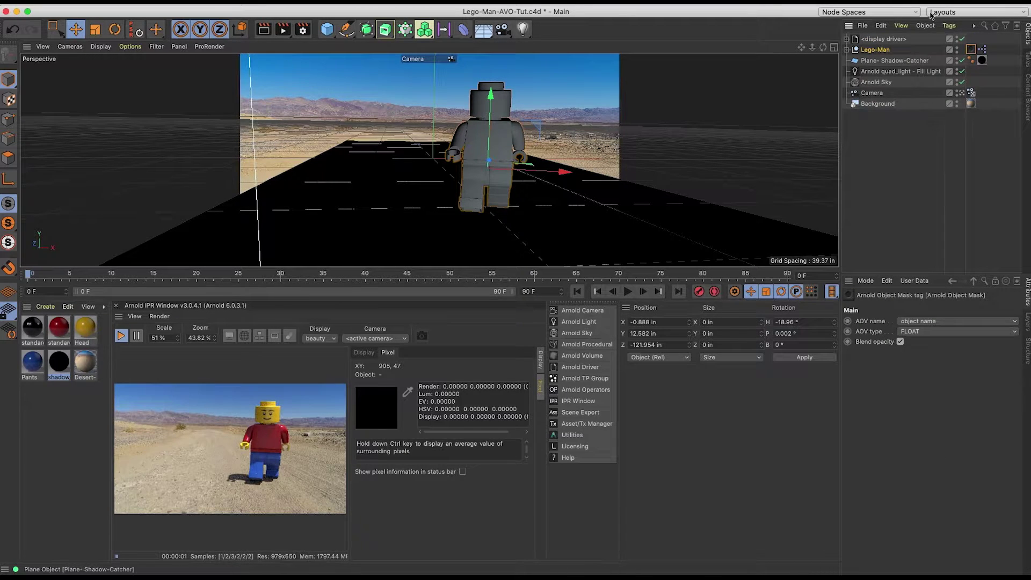
left_click(847, 39)
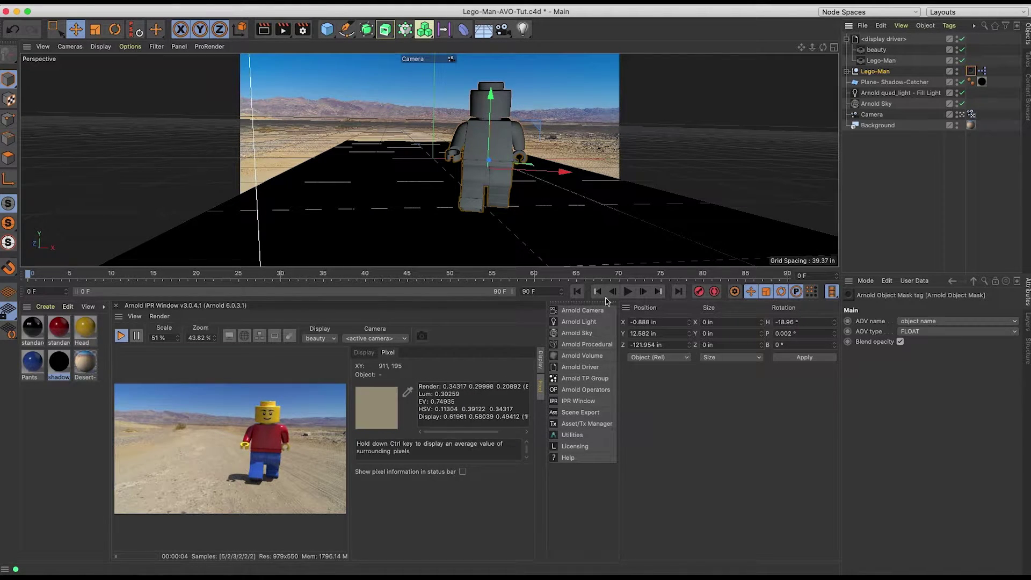
Step: Tag the Pants part with an Arnold Object Mask too, and open Render Settings
left_click(848, 71)
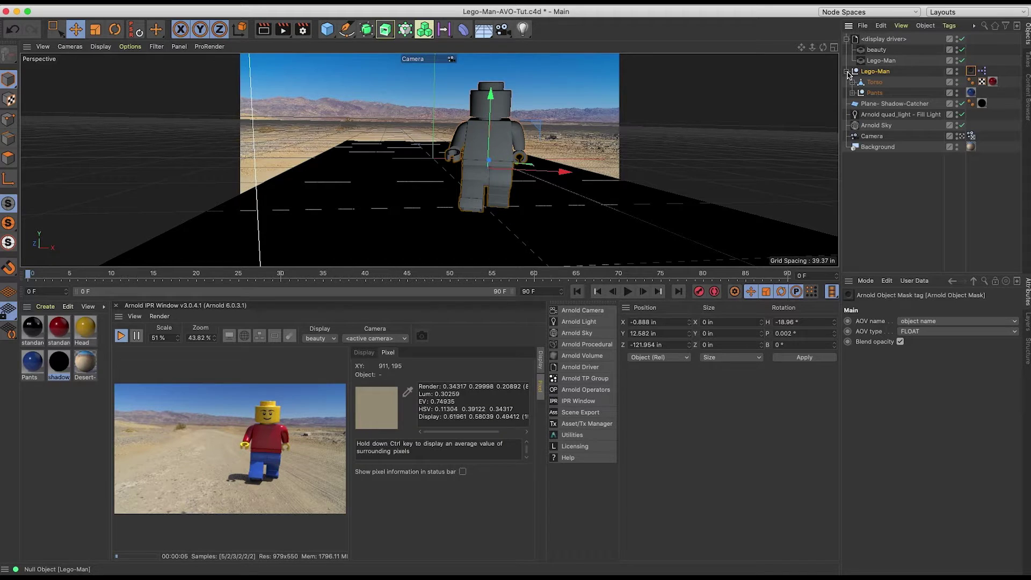
left_click(880, 94)
right_click(880, 95)
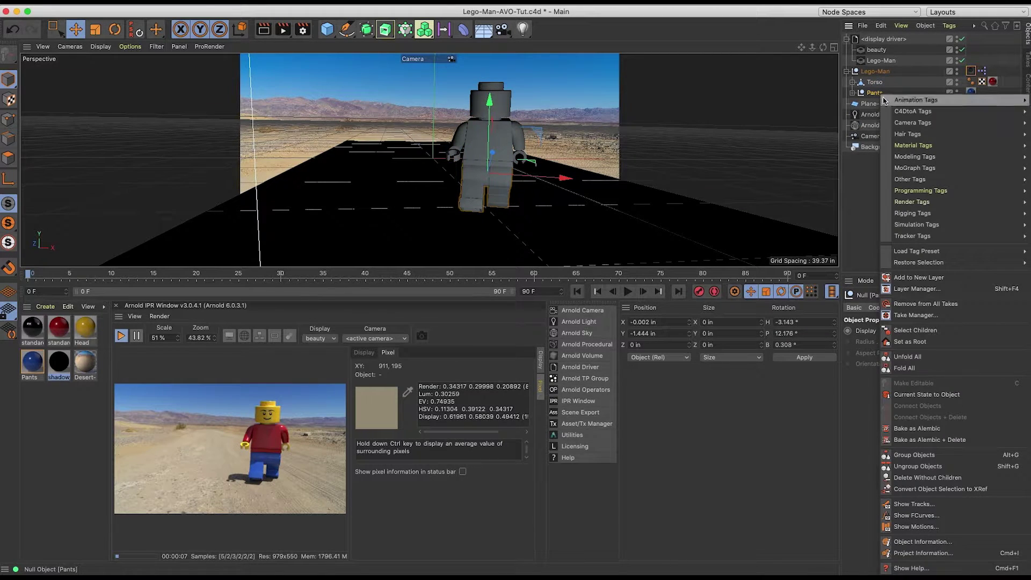
mouse_move(894, 111)
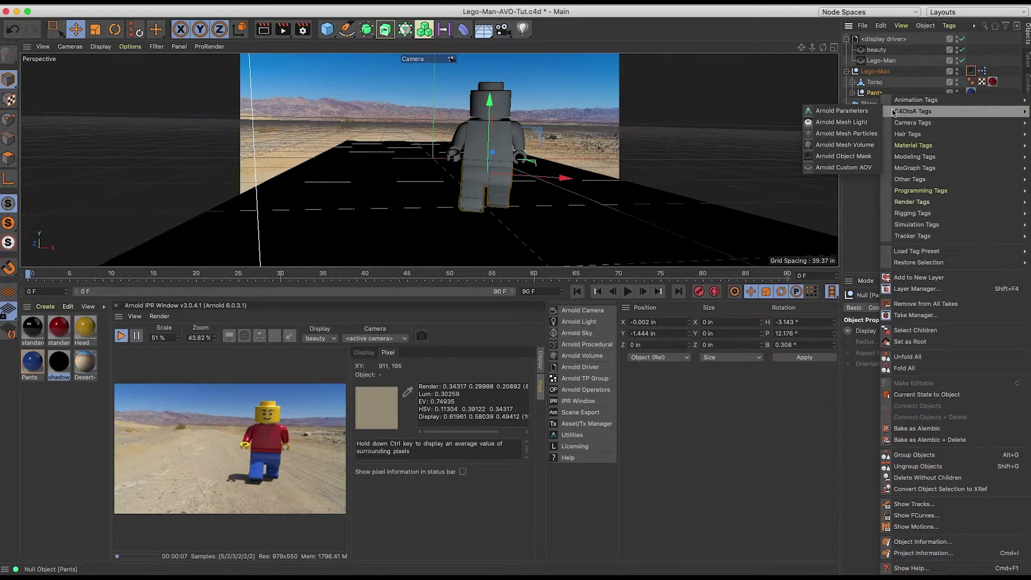
left_click(827, 161)
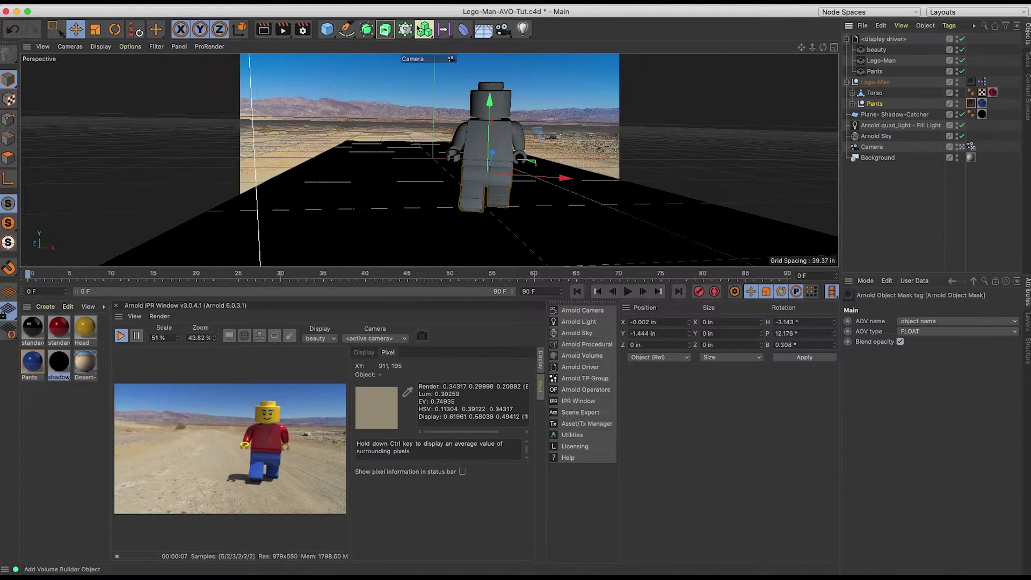
left_click(306, 30)
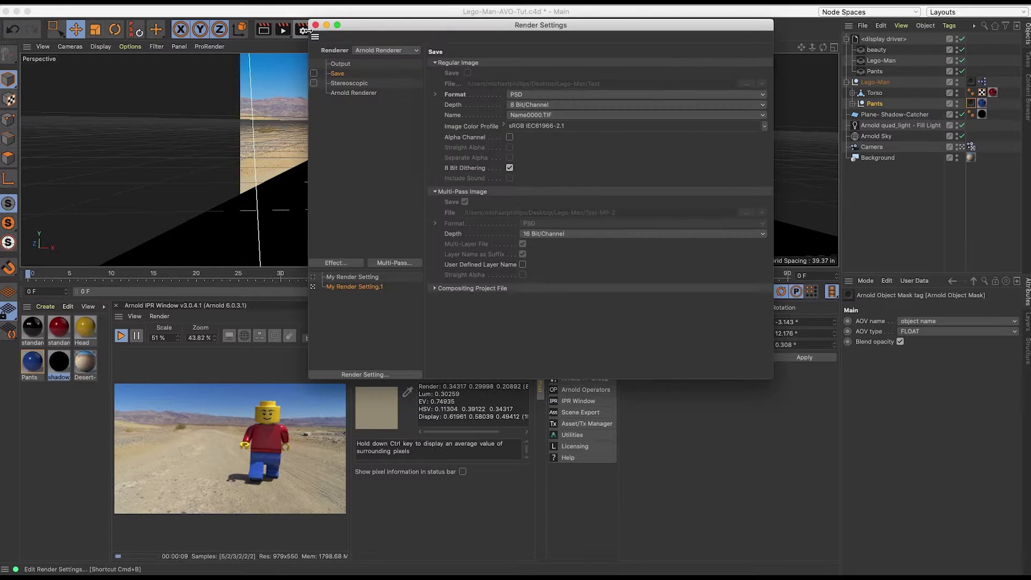
Step: Keep Arnold Renderer as the renderer and show its inactive and active AOV lists
left_click(340, 64)
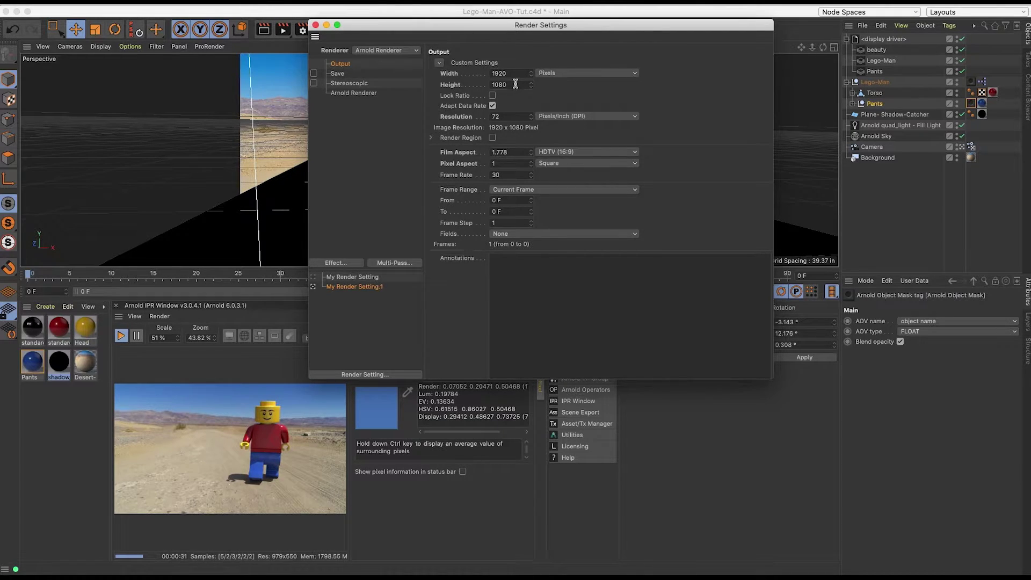
left_click(373, 51)
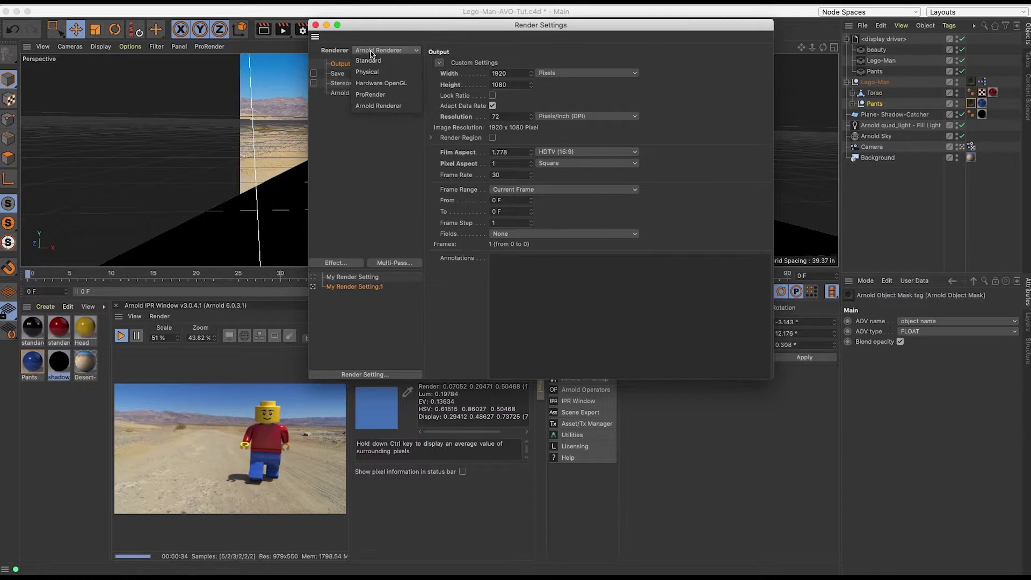
left_click(370, 106)
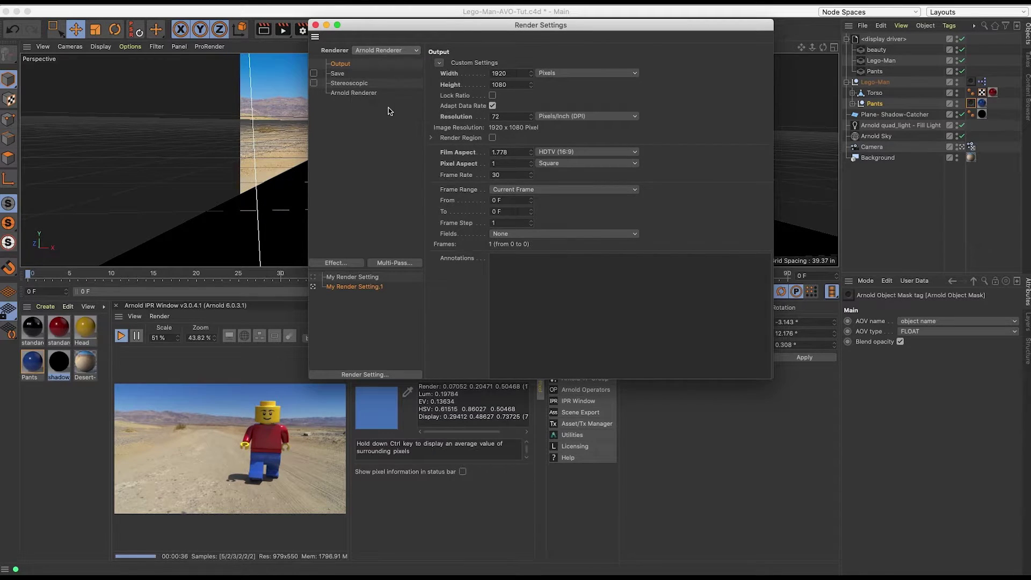
left_click(365, 93)
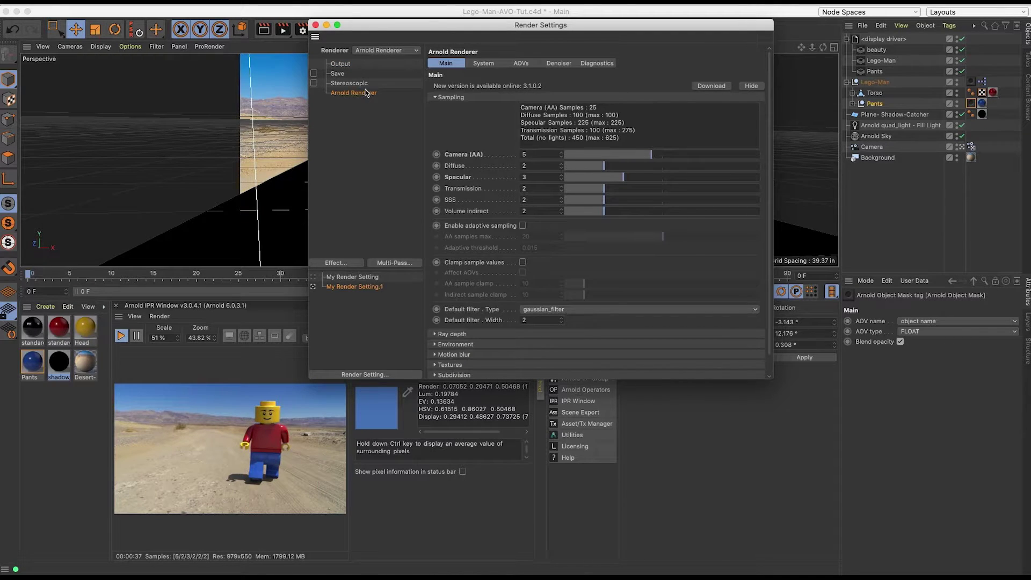
left_click(535, 64)
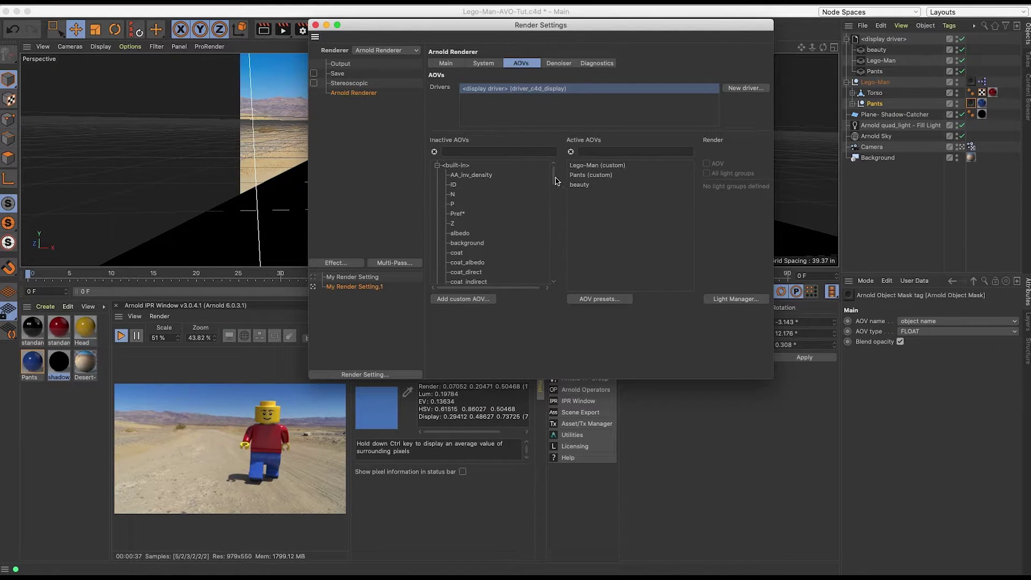
Step: Filter AOVs for 'sha' and make shadow, shadow_diff and shadow_mask active outputs
left_click_drag(556, 181, 570, 156)
type("shad")
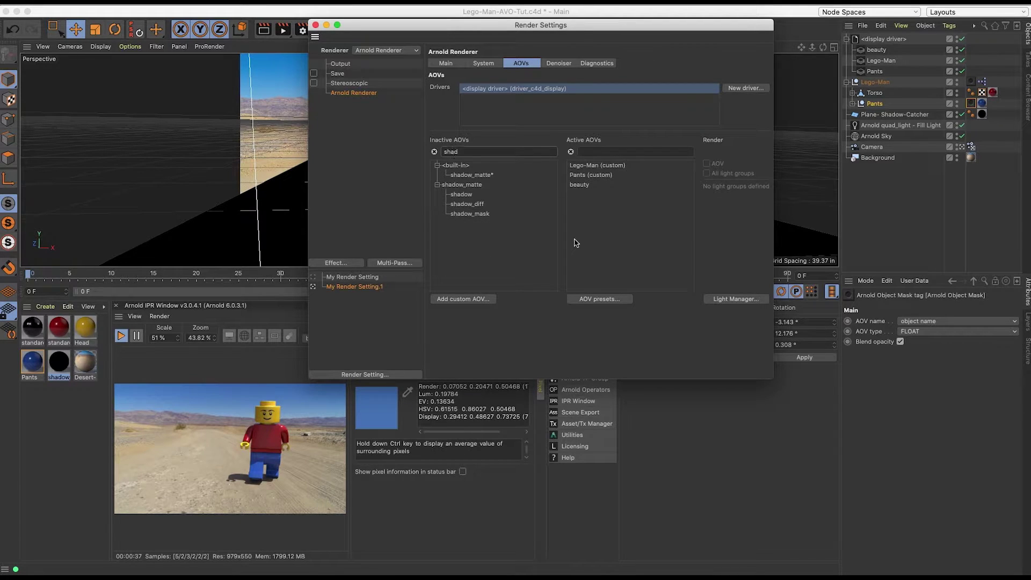
left_click(465, 195)
left_click(481, 215, "shift")
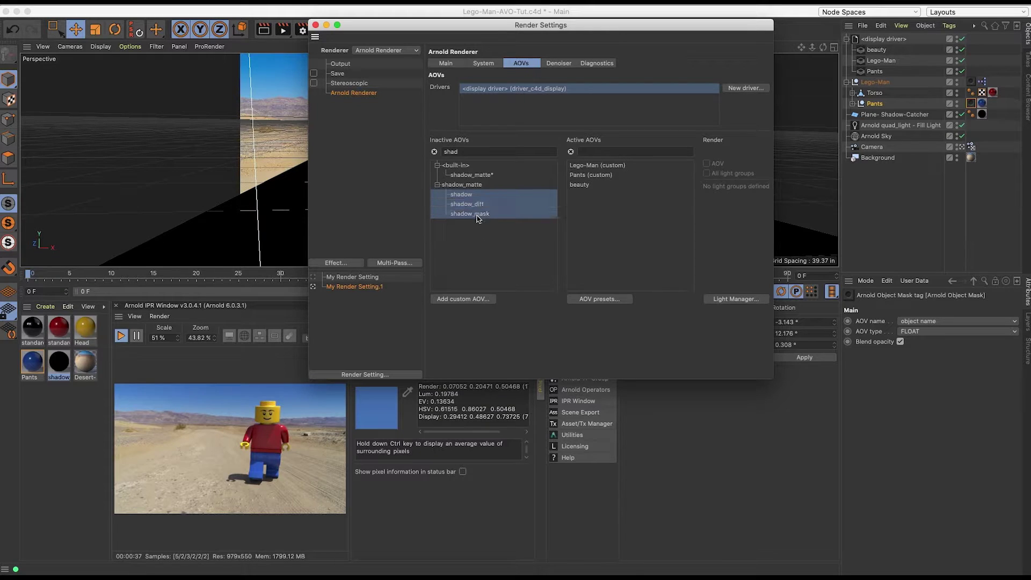
left_click_drag(473, 213, 610, 231)
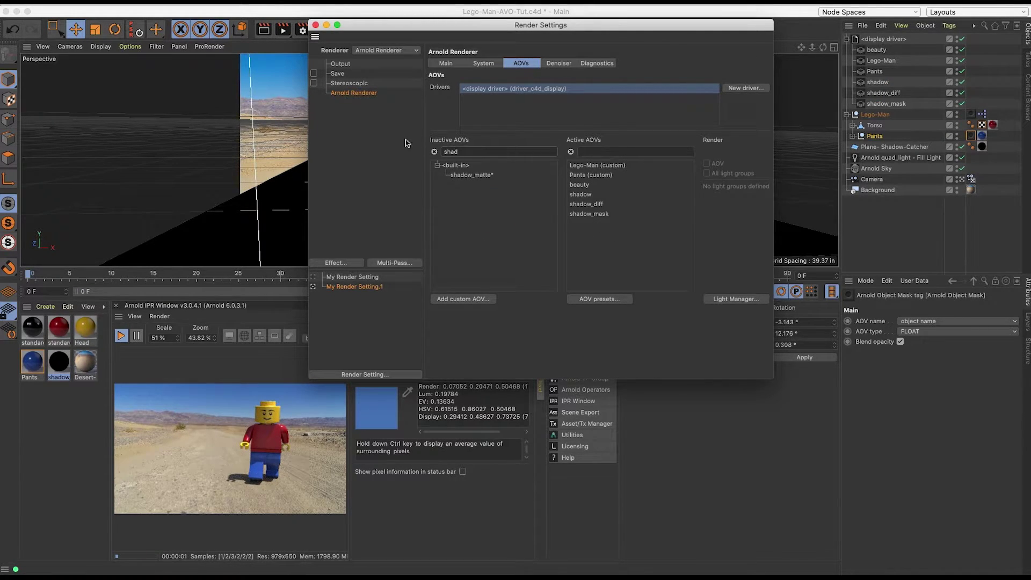
Step: Clear the filter and add the direct and indirect AOVs to the active list
left_click(434, 152)
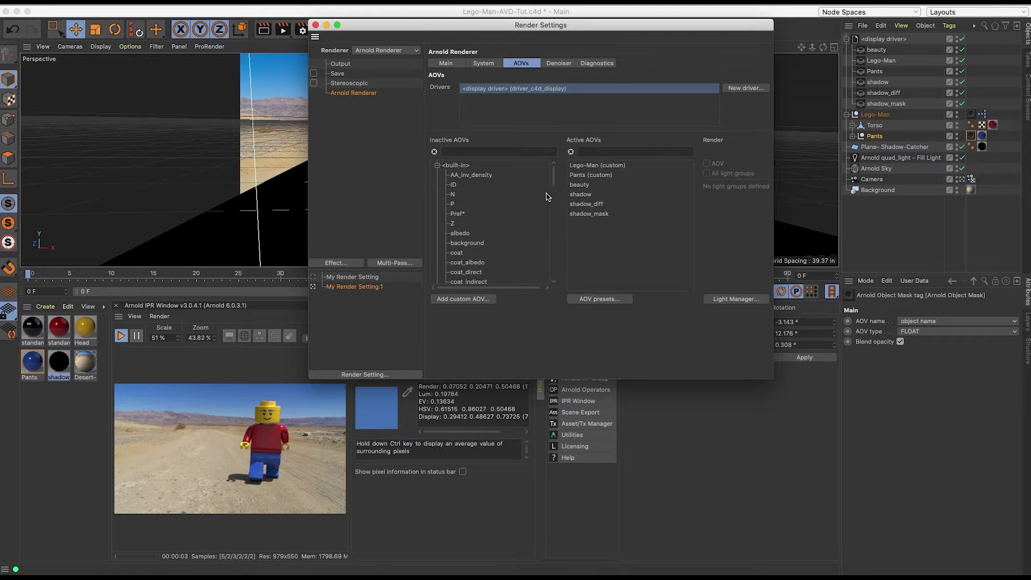
scroll(518, 202, "down", 3)
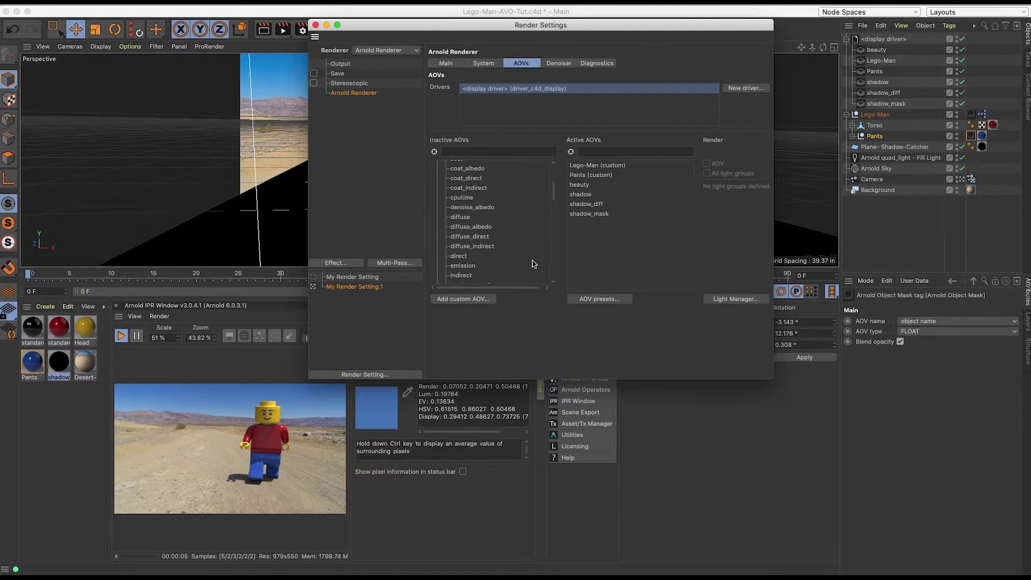
left_click(463, 256)
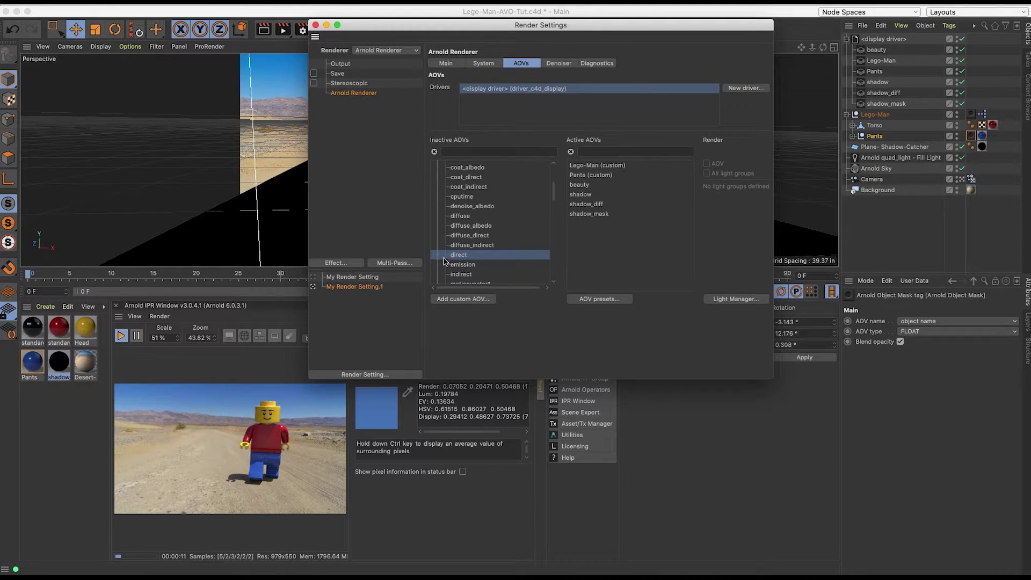
left_click_drag(447, 256, 639, 240)
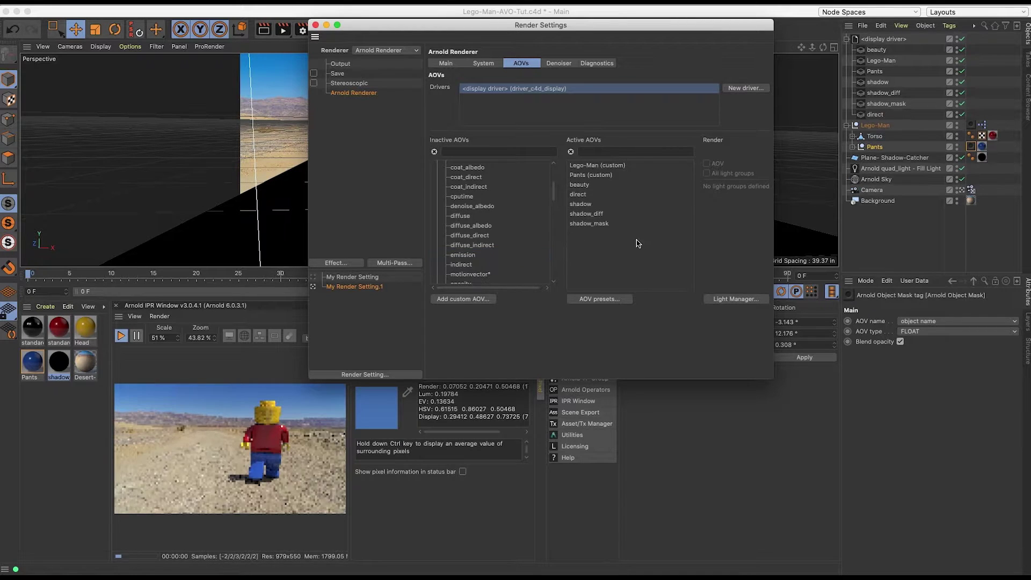
double_click(463, 265)
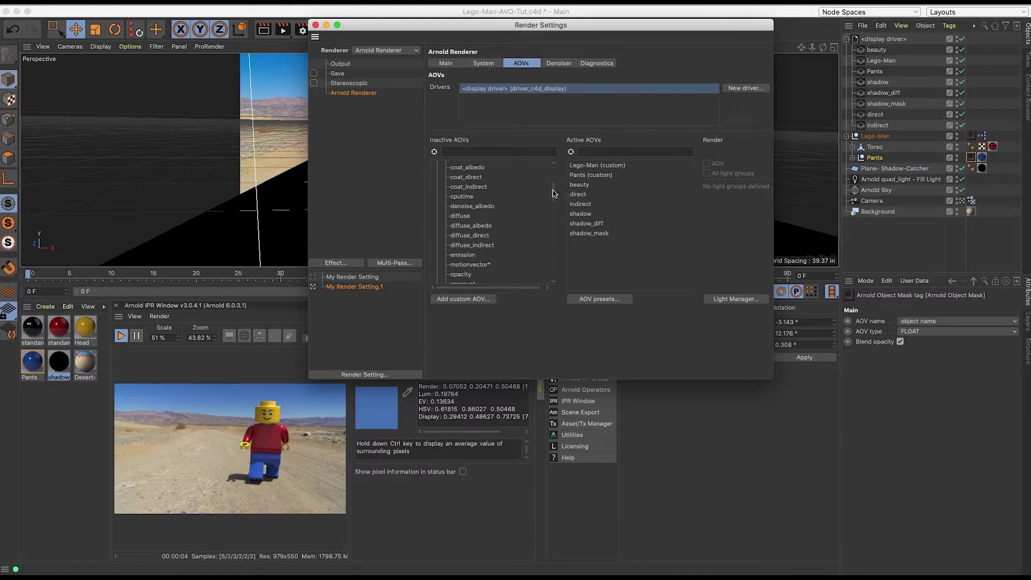
mouse_move(553, 193)
left_mouse_down()
mouse_move(550, 244)
mouse_move(548, 183)
left_mouse_up()
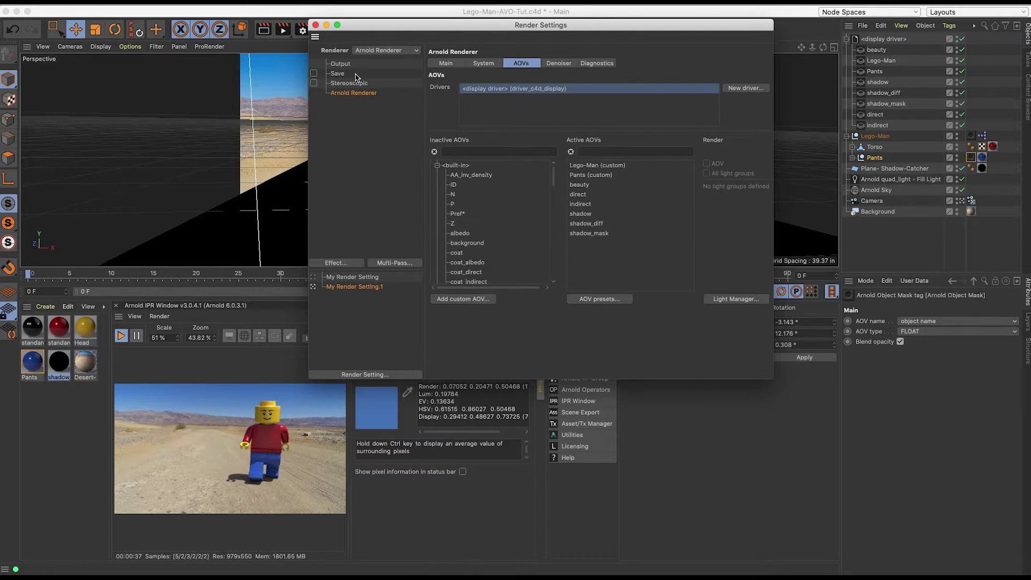
Step: Enable Multi-Pass Image saving as a 16 Bit/Channel multi-layer PSD named Test-MP-2
left_click(339, 75)
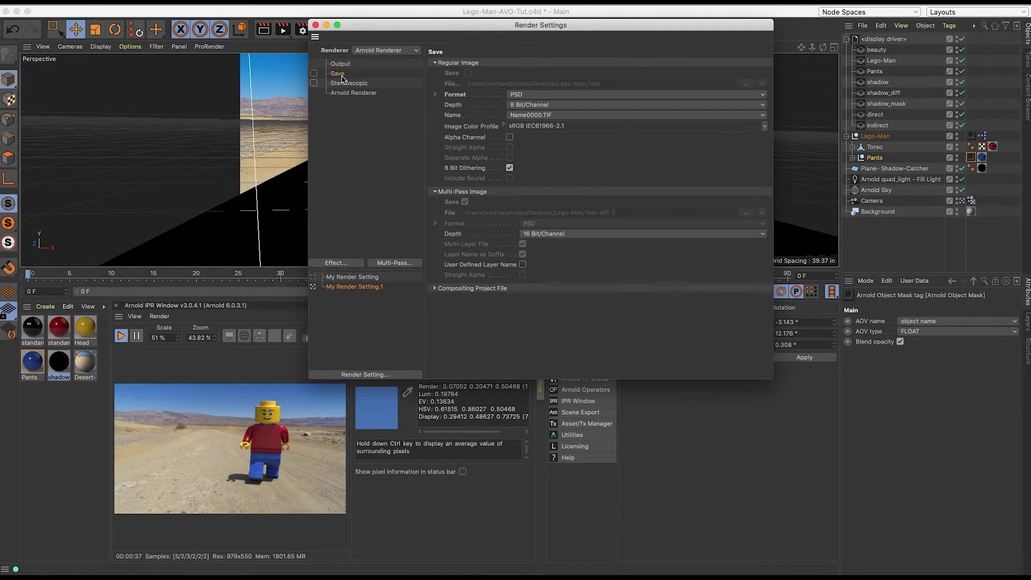
left_click(314, 73)
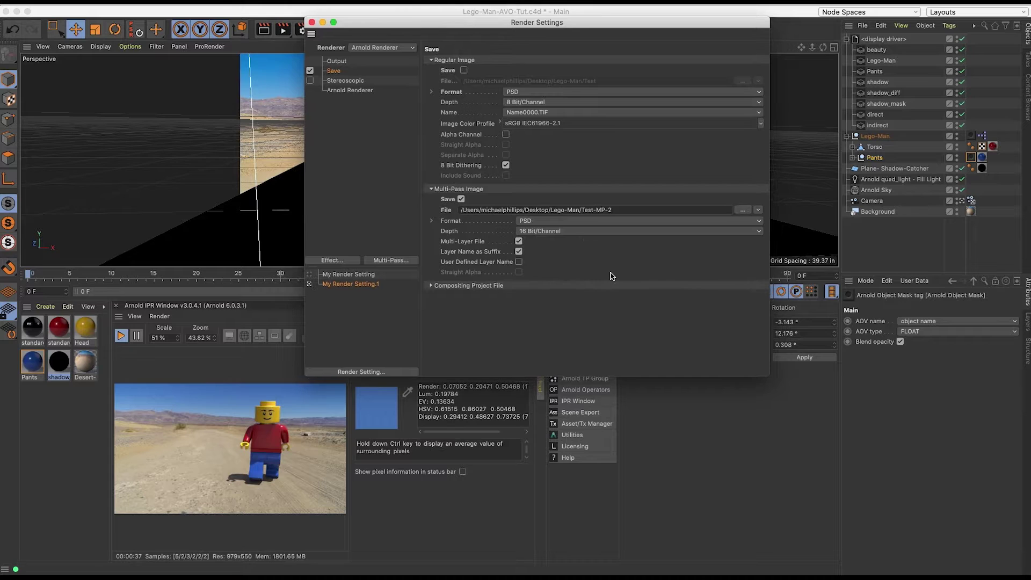
Step: Close Render Settings and preview the Lego-Man, then Pants, mask pass in the Arnold IPR
left_click(312, 23)
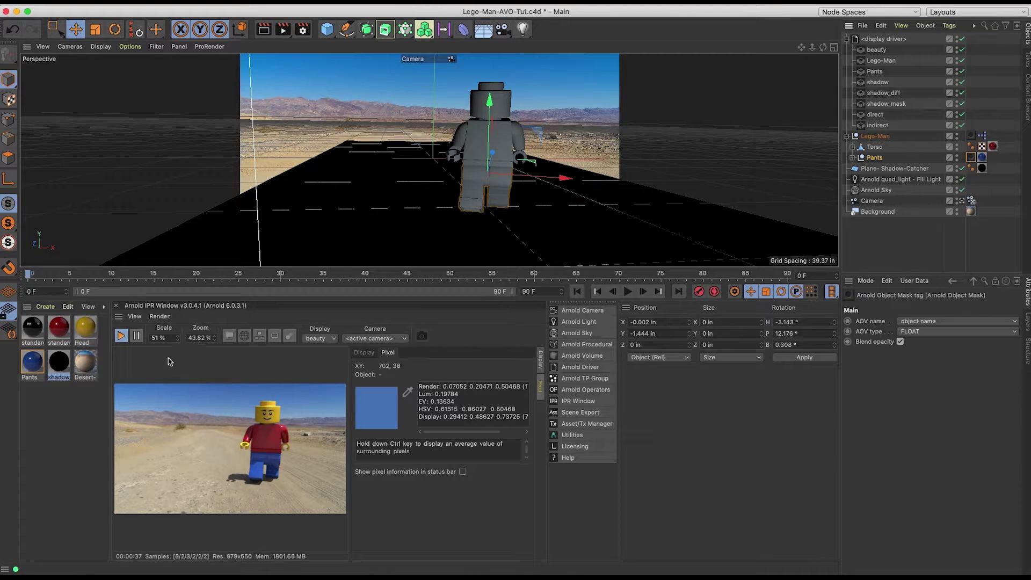
left_click(333, 339)
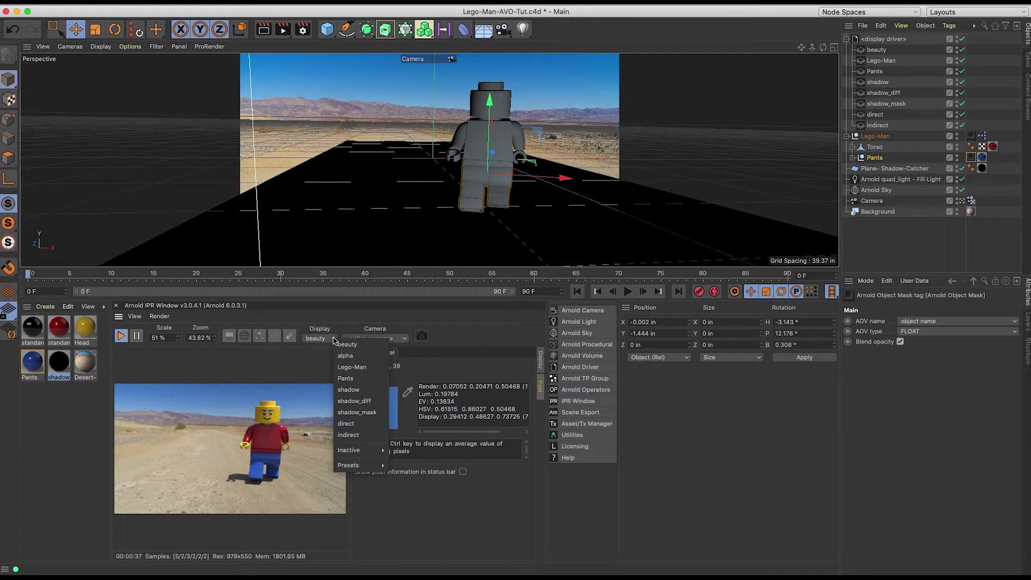
left_click(350, 367)
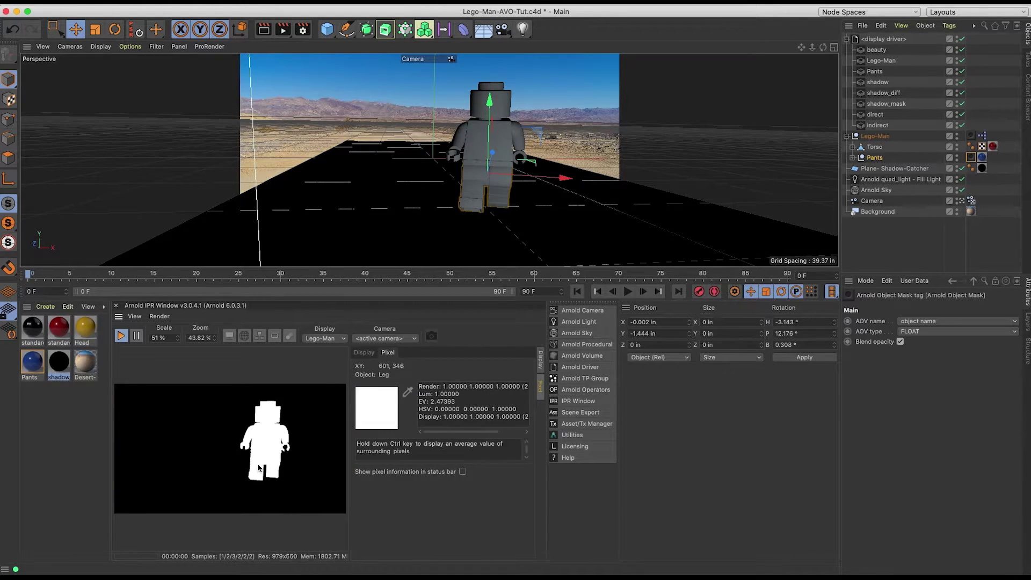
left_click(343, 340)
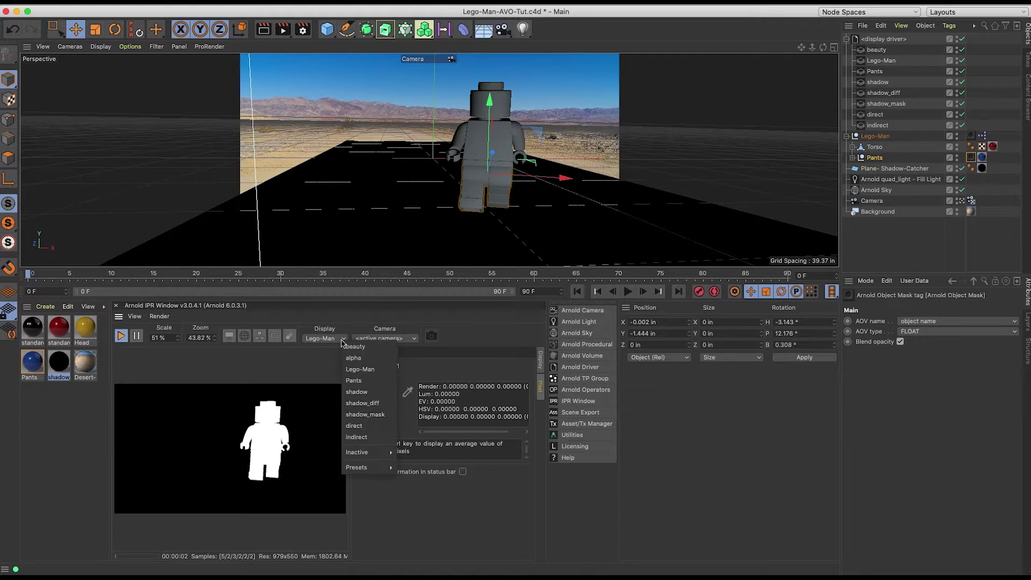
left_click(355, 380)
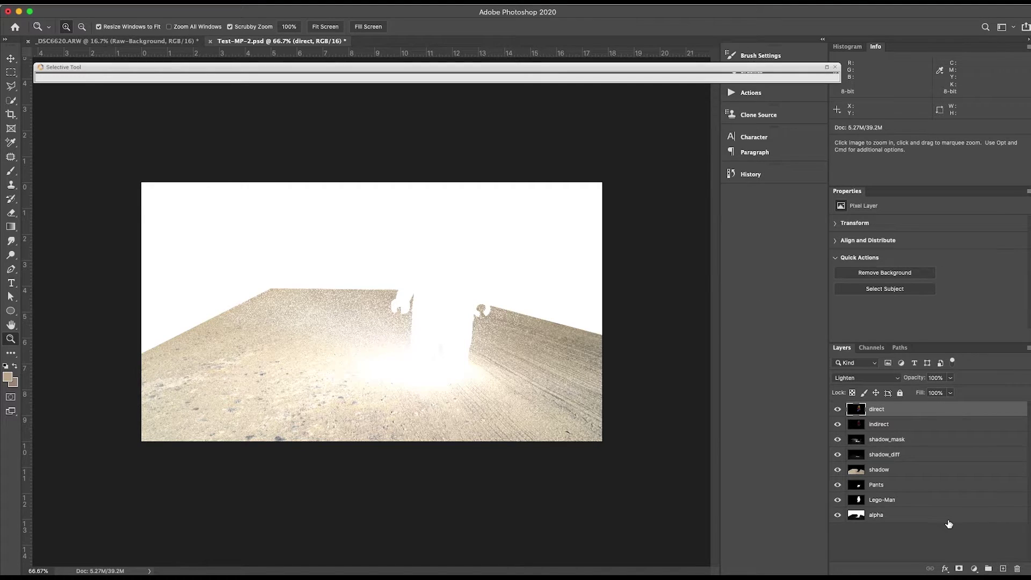
Step: Bring the _DSC6620.ARW desert photo document forward and pick the Move tool
left_click(153, 43)
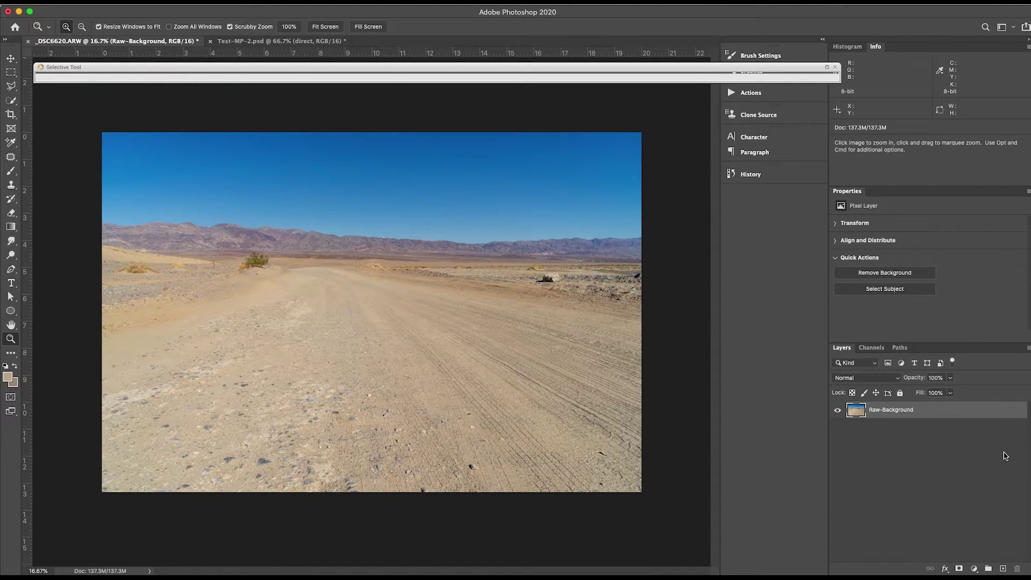
key("v")
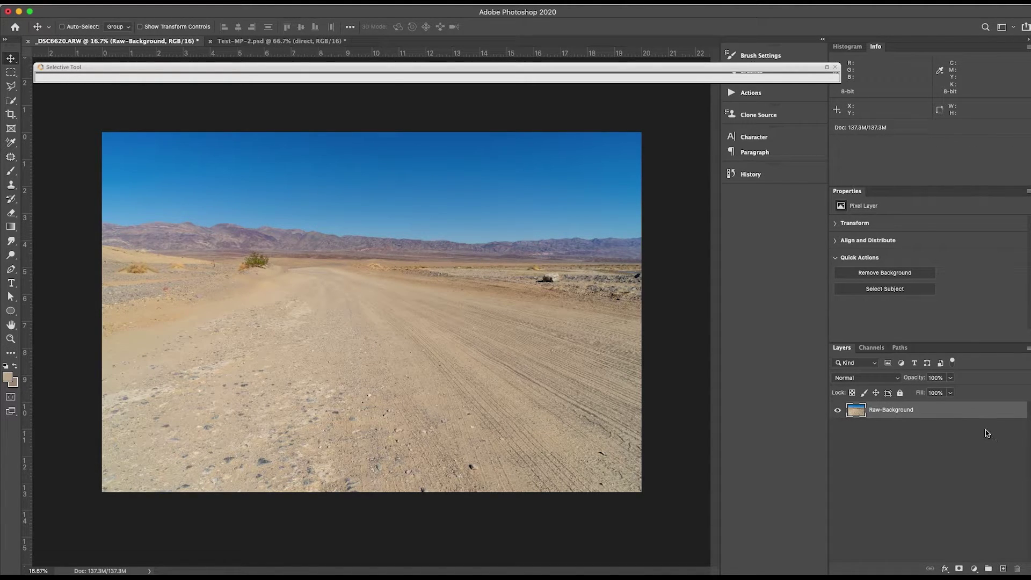
Step: Copy Raw-Background into Test-MP-2.psd and scale it from the centre to about 21.5%
left_click_drag(984, 411, 427, 337, "shift")
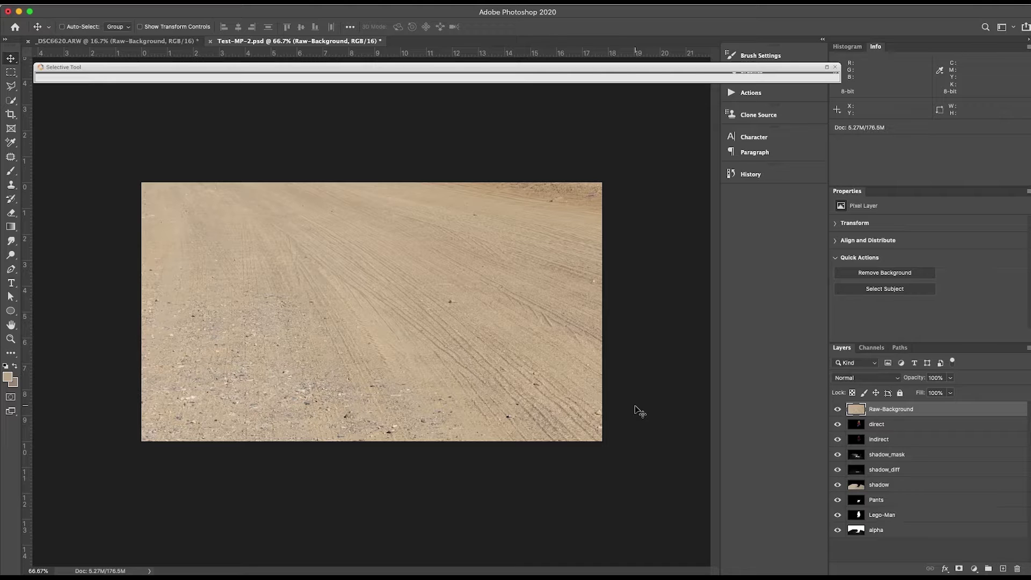
key("super+t")
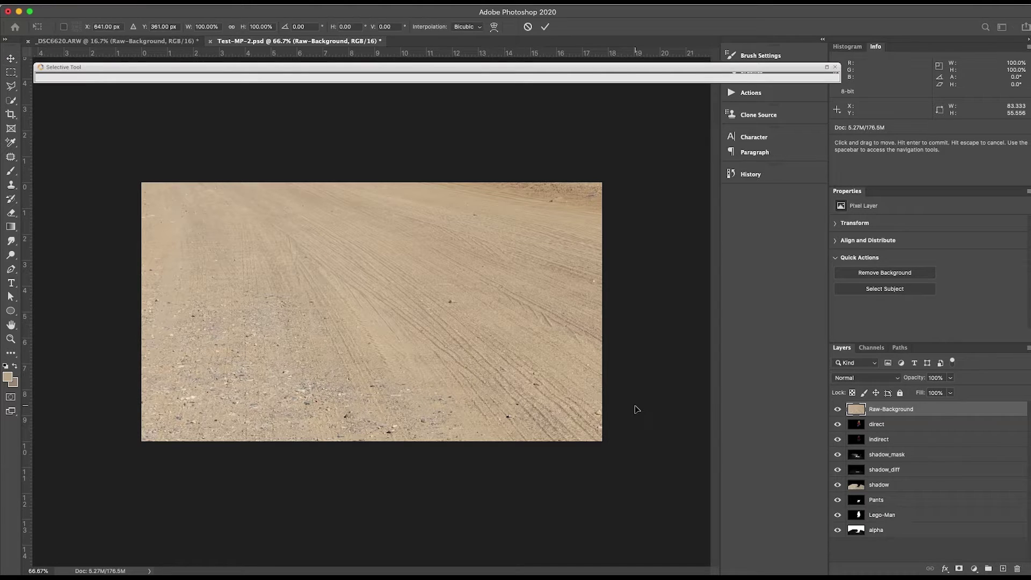
key("super+0")
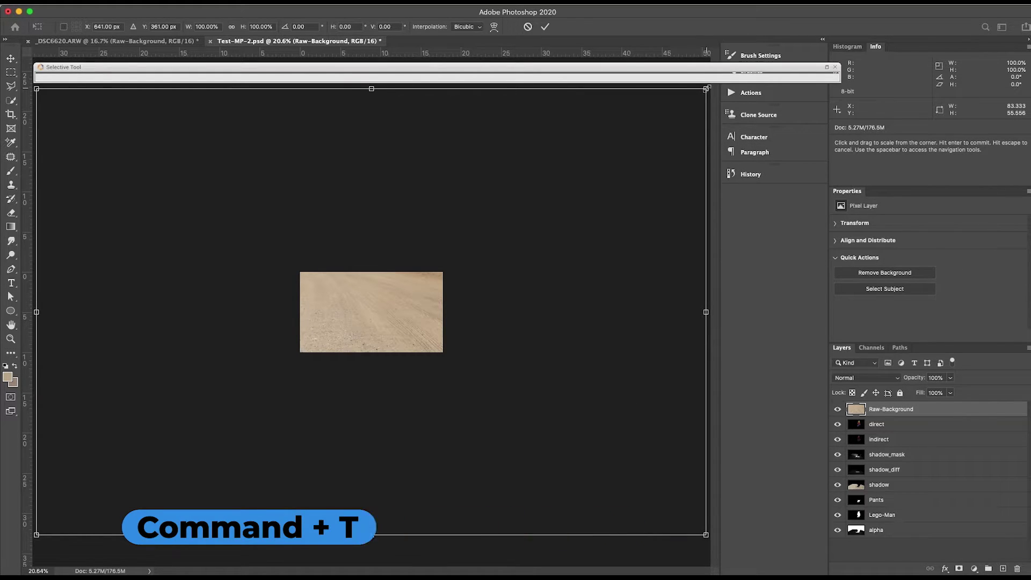
left_click_drag(707, 88, 445, 267, "alt+shift")
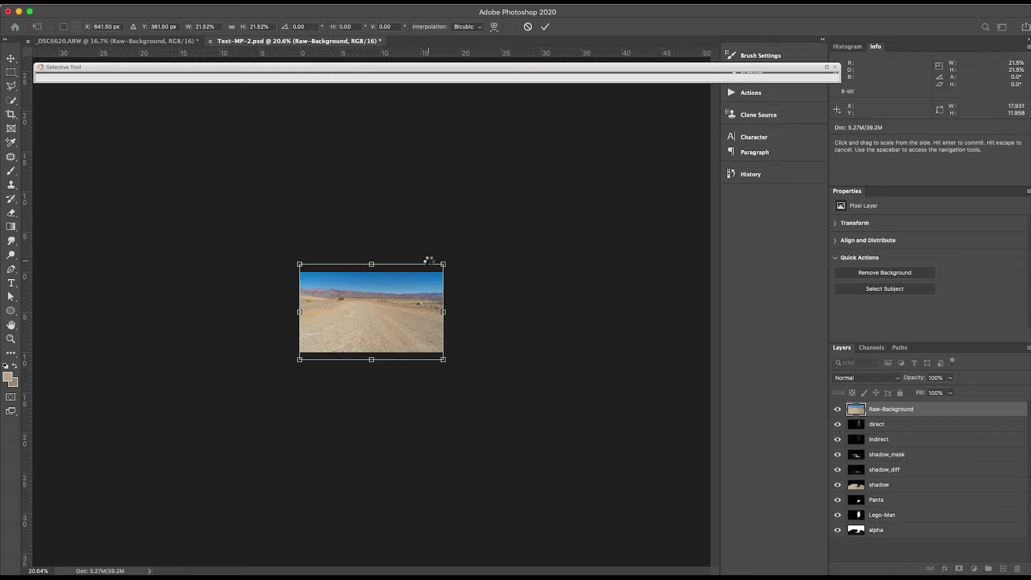
key("Return")
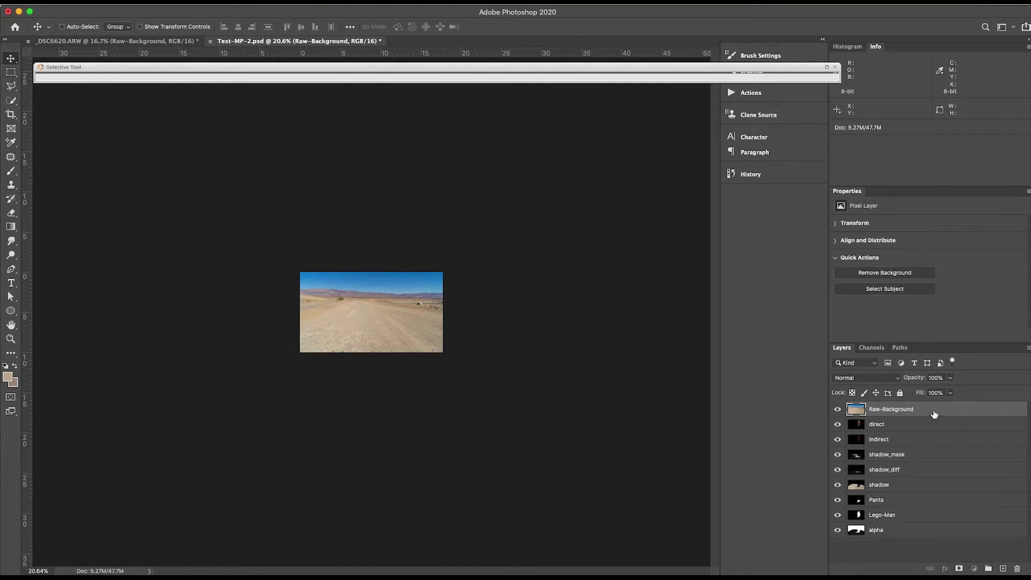
Step: Move Raw-Background to the bottom and hide the layers from shadow_mask down to alpha
left_click_drag(933, 417, 913, 538)
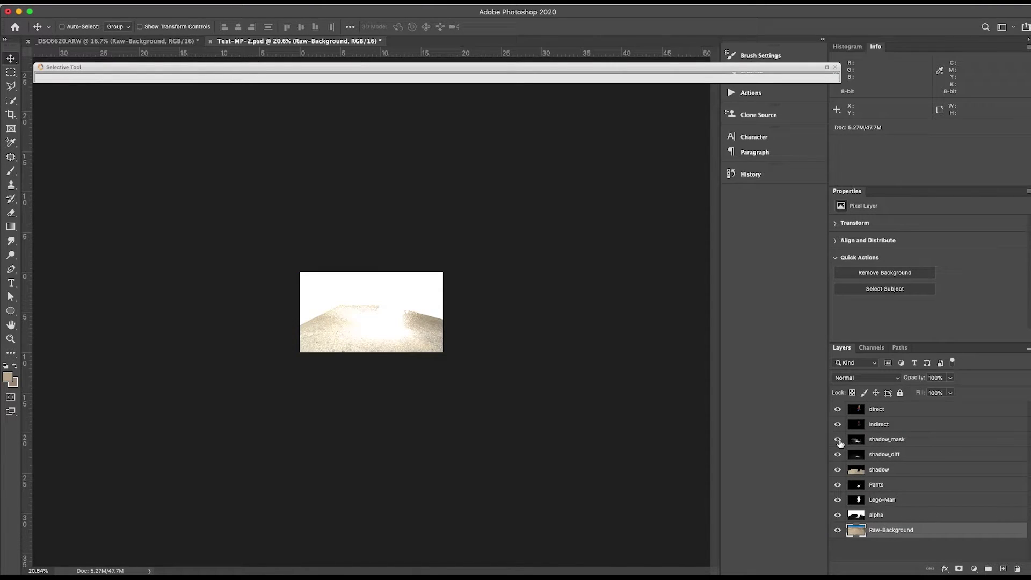
left_click_drag(841, 444, 833, 531)
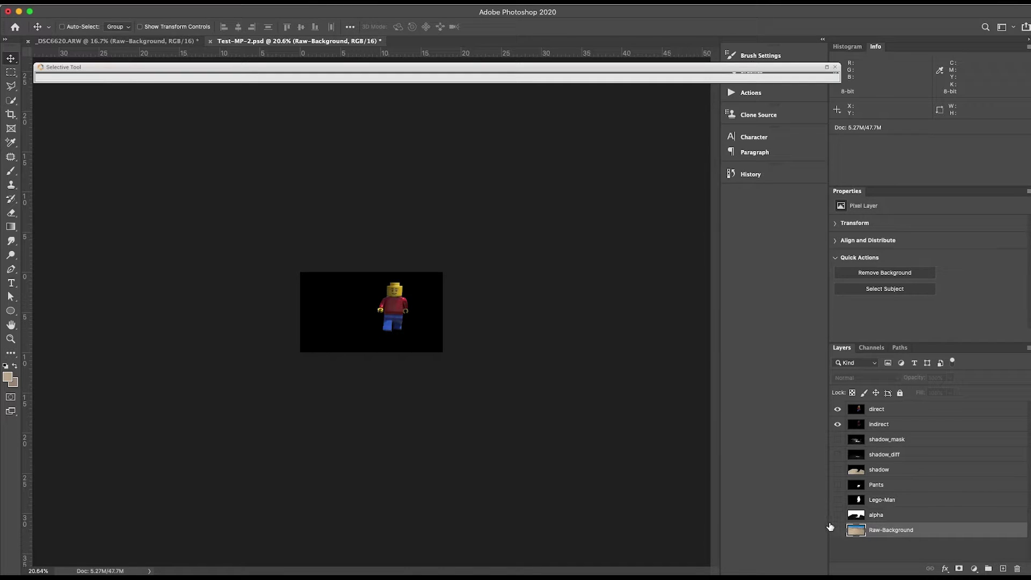
key("super+1")
Step: Set the direct layer's blend mode to Lighten and select it together with indirect
left_click(877, 409)
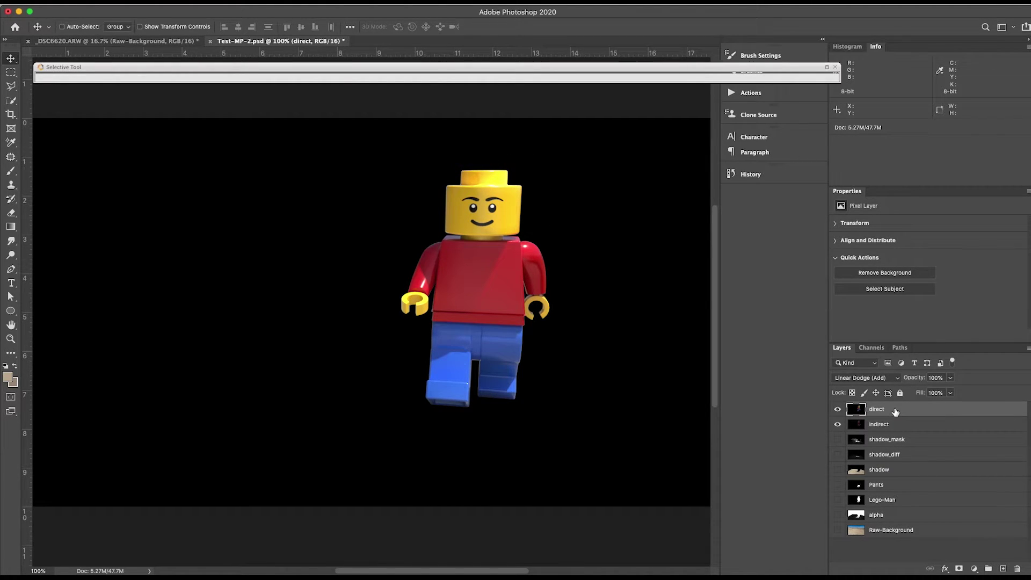
left_click(894, 379)
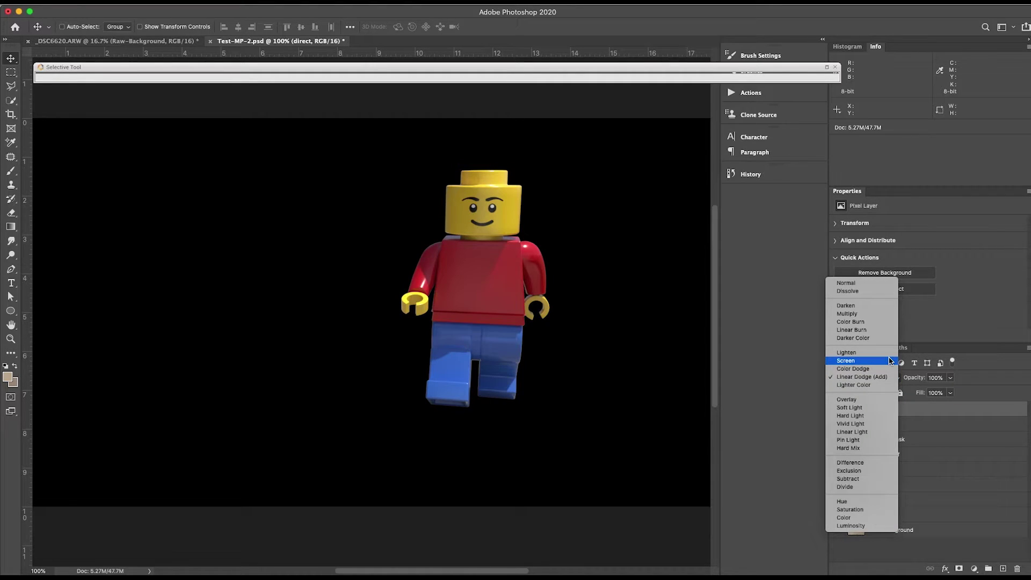
left_click(889, 356)
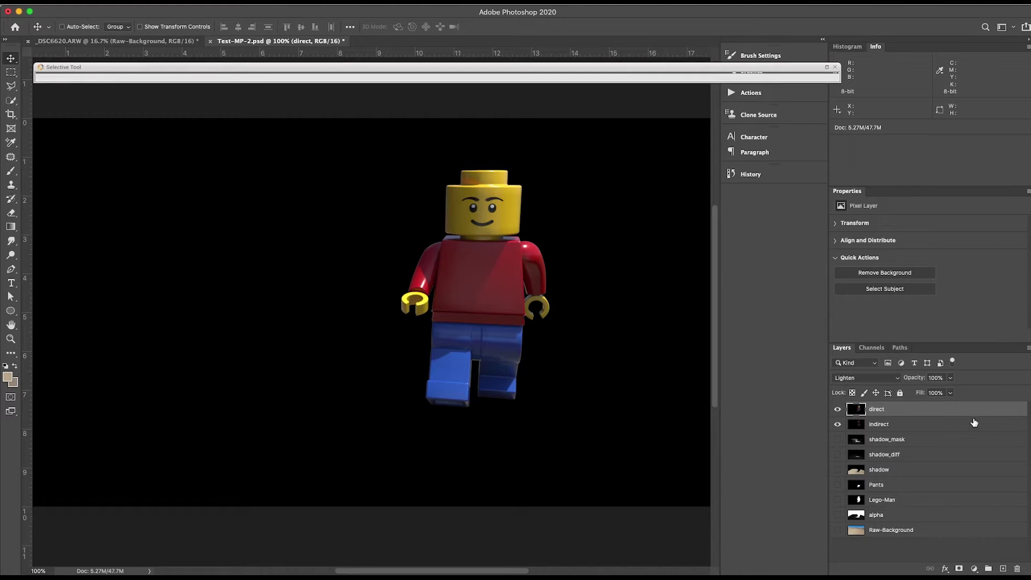
left_click(908, 424, "shift")
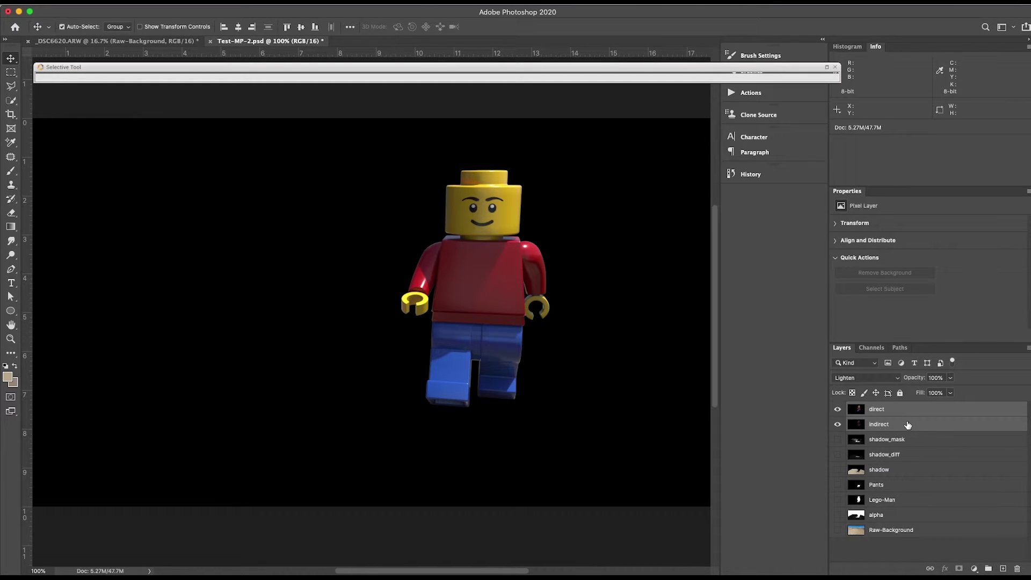
Step: Stamp the visible direct and indirect passes into a Merged-Copy layer, then hide both originals
key("alt+shift+super+e")
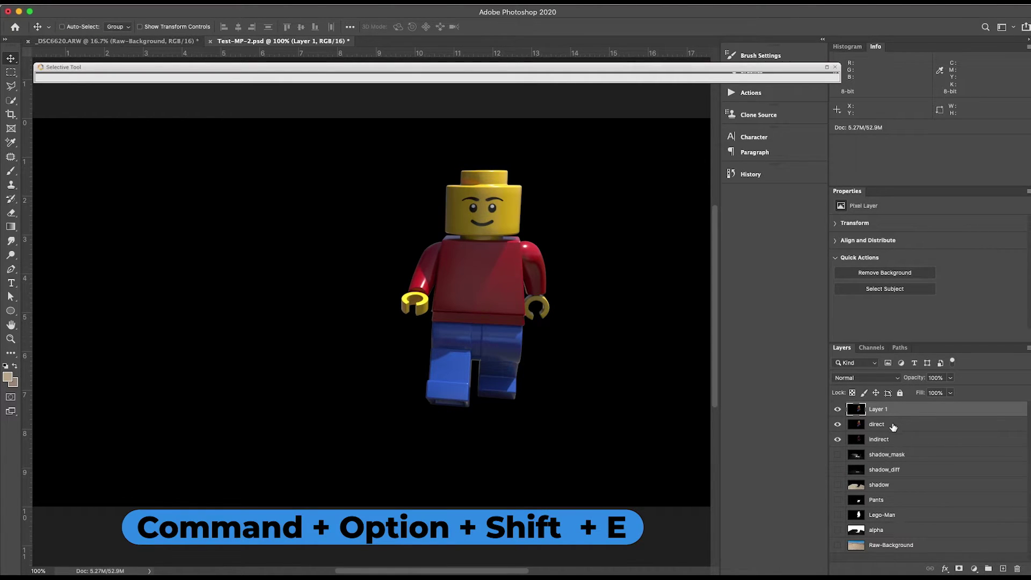
double_click(886, 410)
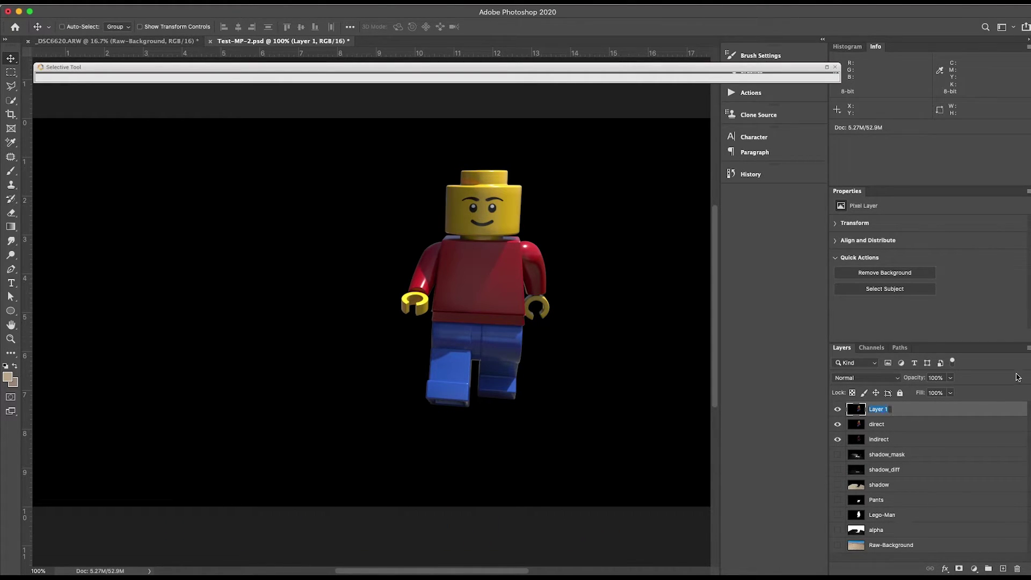
type("Merged-Copy")
key("Return")
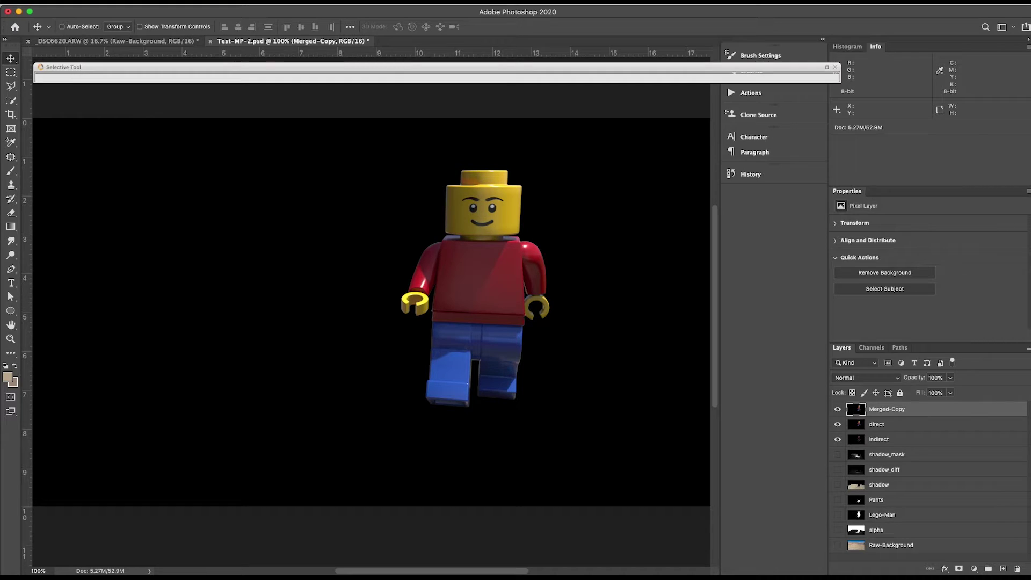
left_click_drag(837, 424, 839, 440)
Step: Copy the whole Lego-Man silhouette layer to the clipboard, then hide Lego-Man
left_click(838, 410)
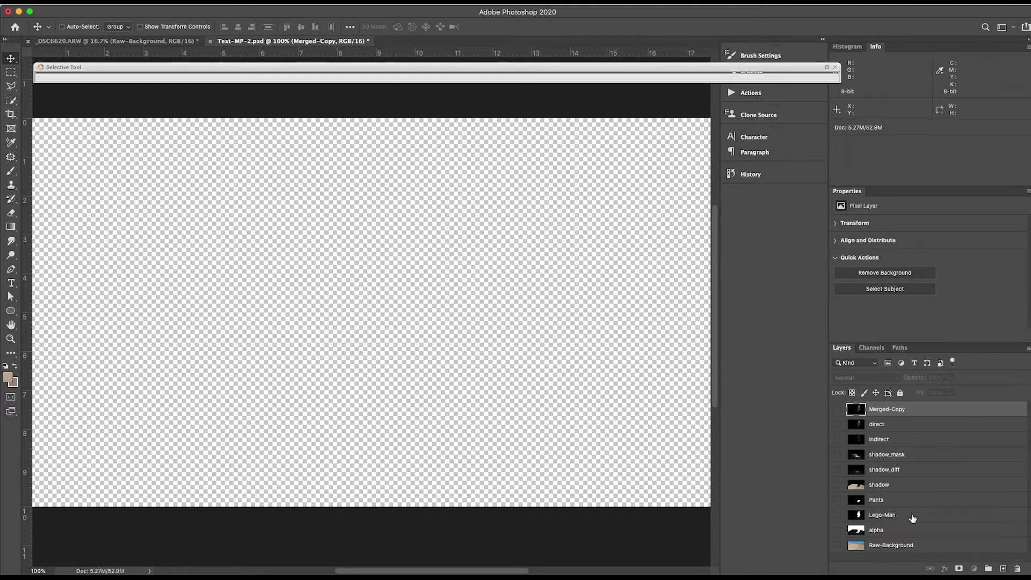
left_click(913, 517)
left_click(838, 515)
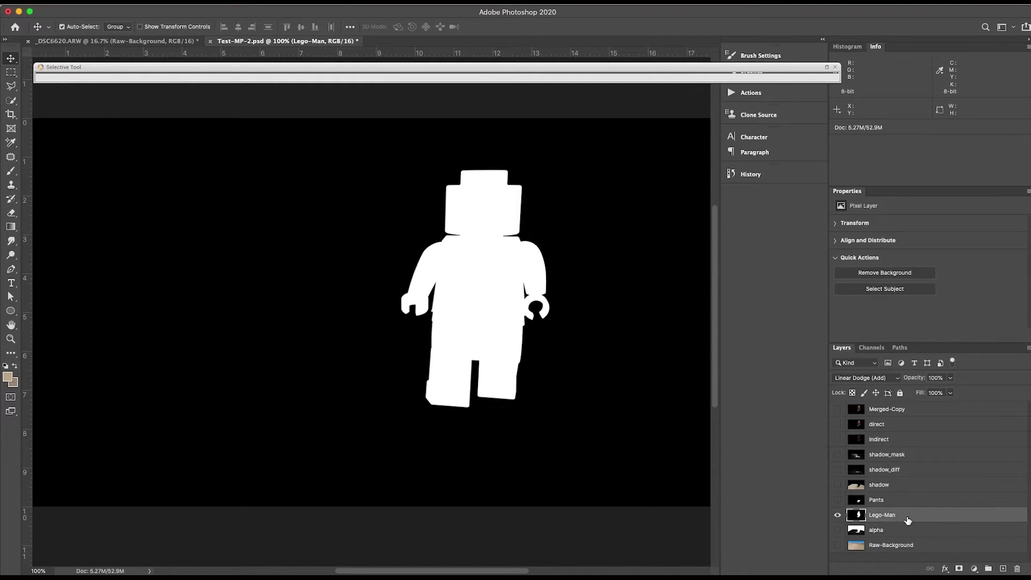
key("super+a")
key("super+c")
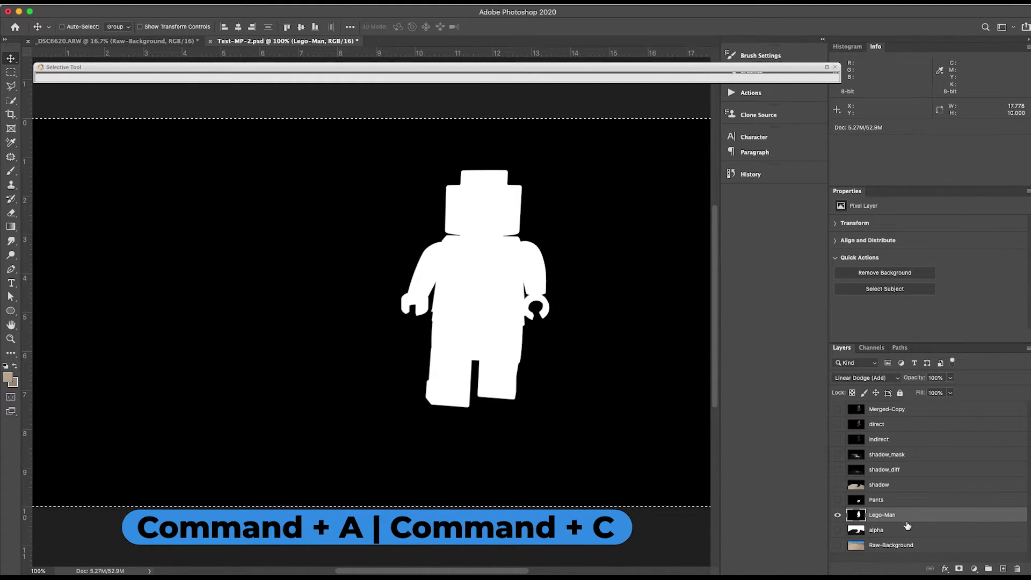
left_click(837, 515)
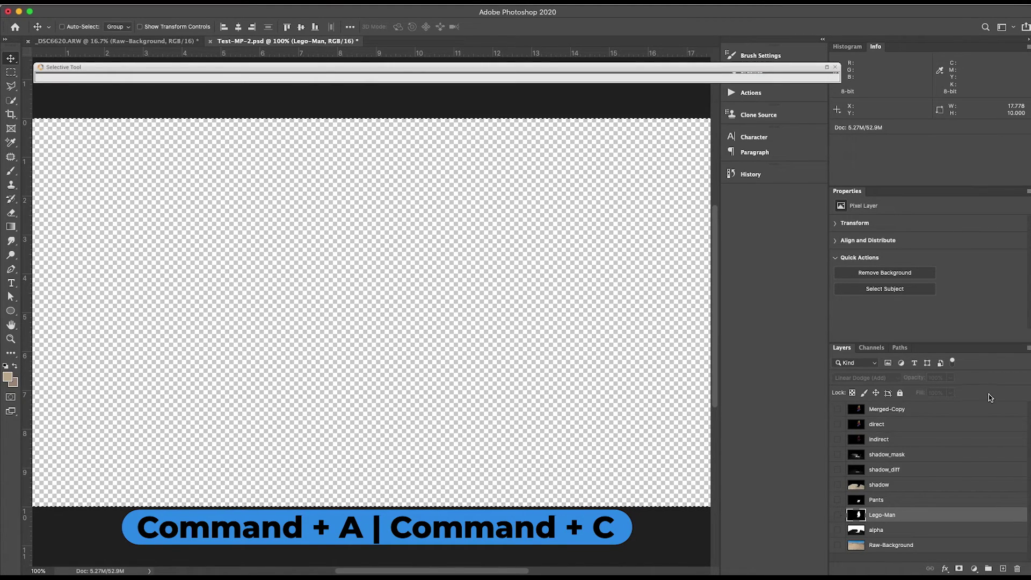
Step: Select and show the Merged-Copy render and add a blank layer mask to it
left_click(955, 409)
left_click(838, 410)
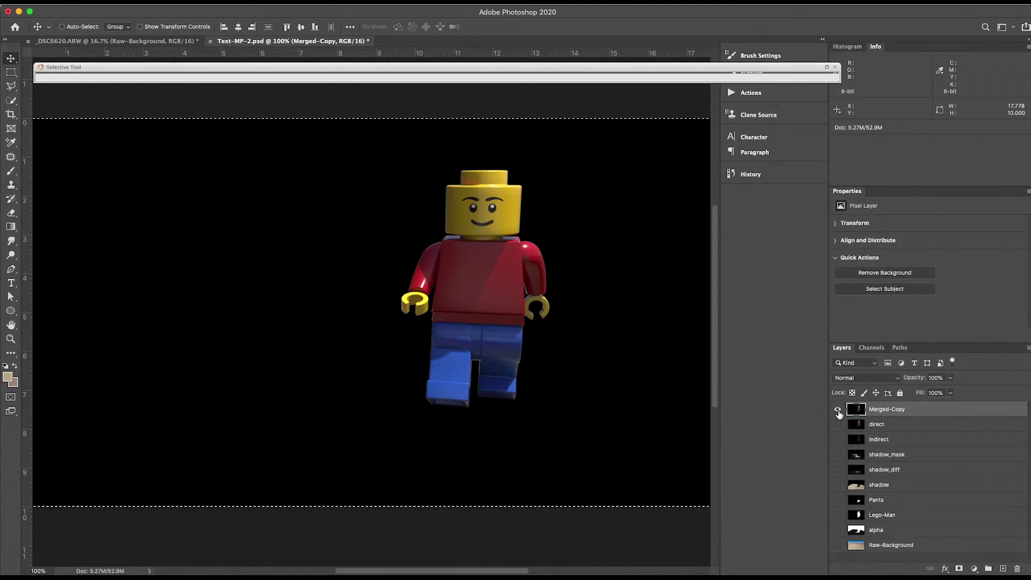
left_click(958, 568)
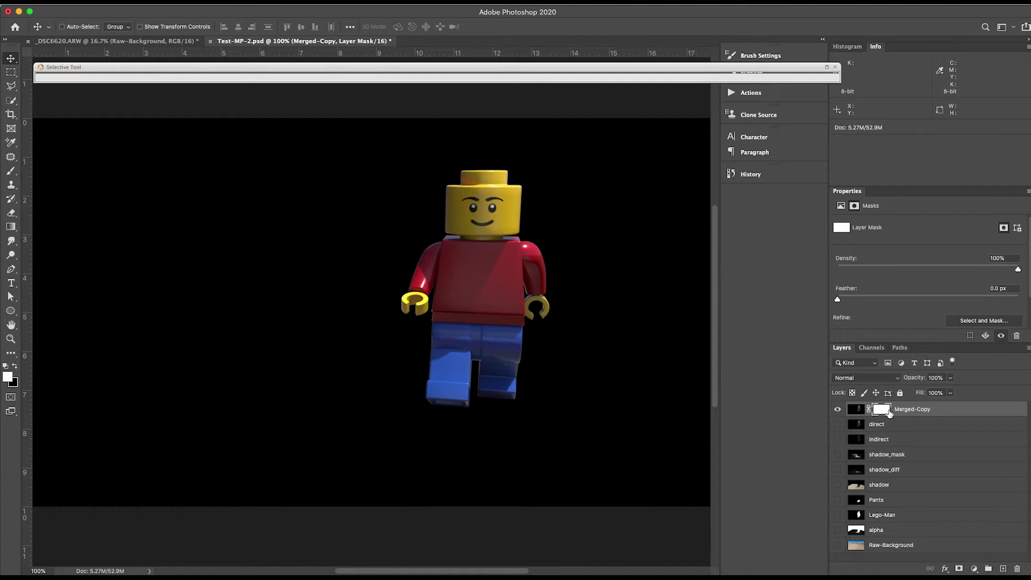
Step: Paste the Lego-Man silhouette into Merged-Copy's mask and deselect
left_click(881, 410, "alt")
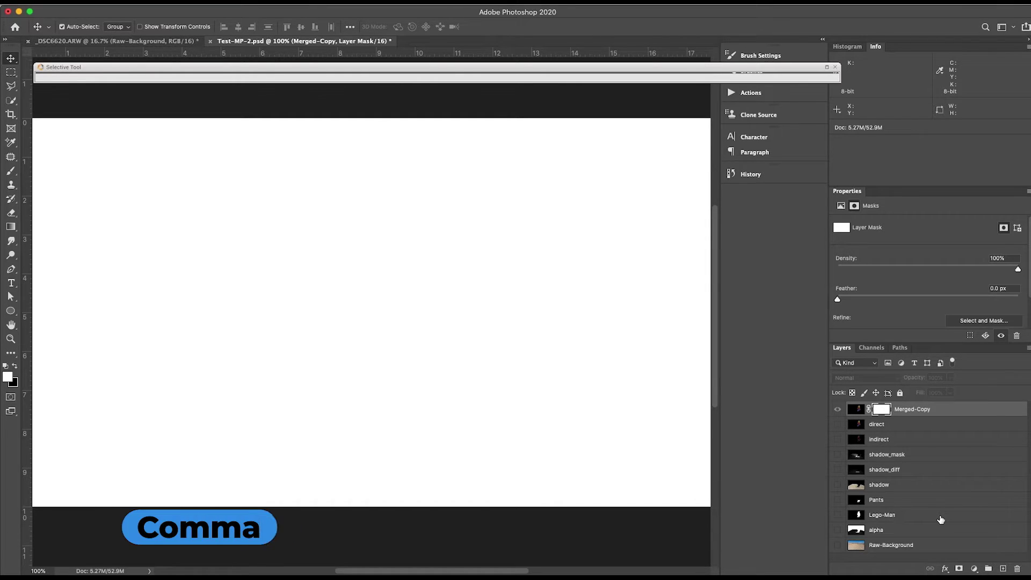
key("super+v")
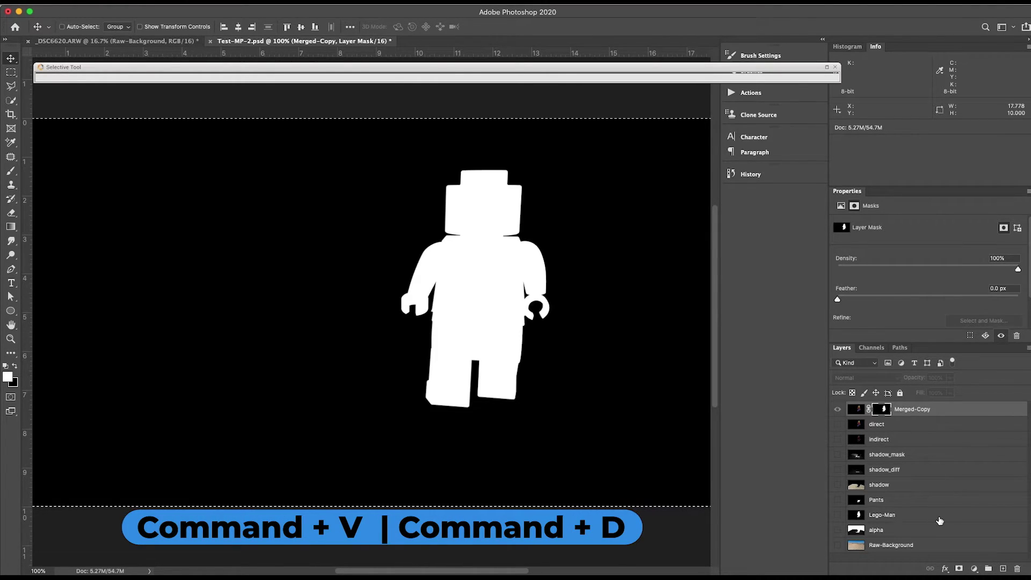
key("super")
key("super+d")
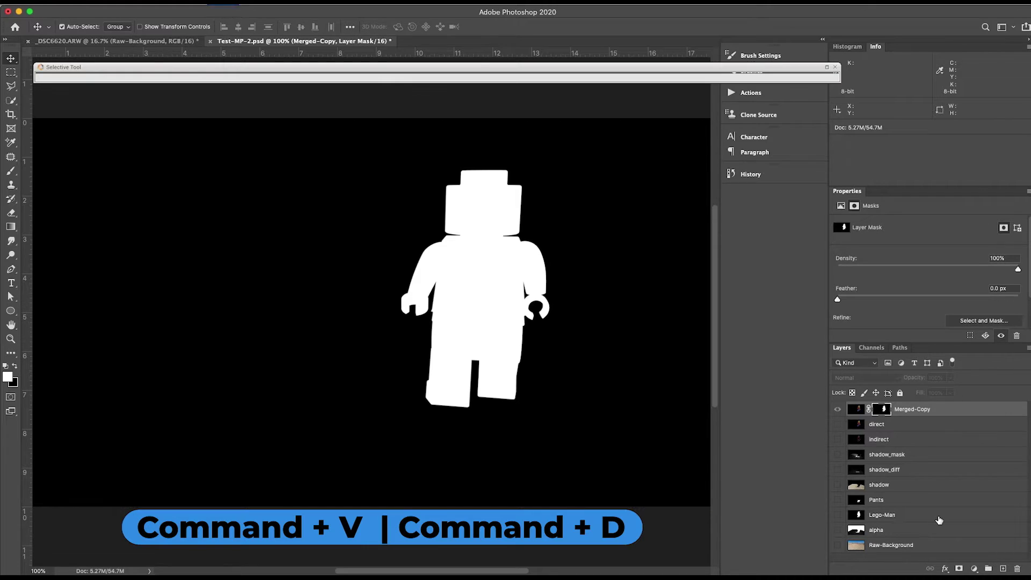
left_click(859, 410)
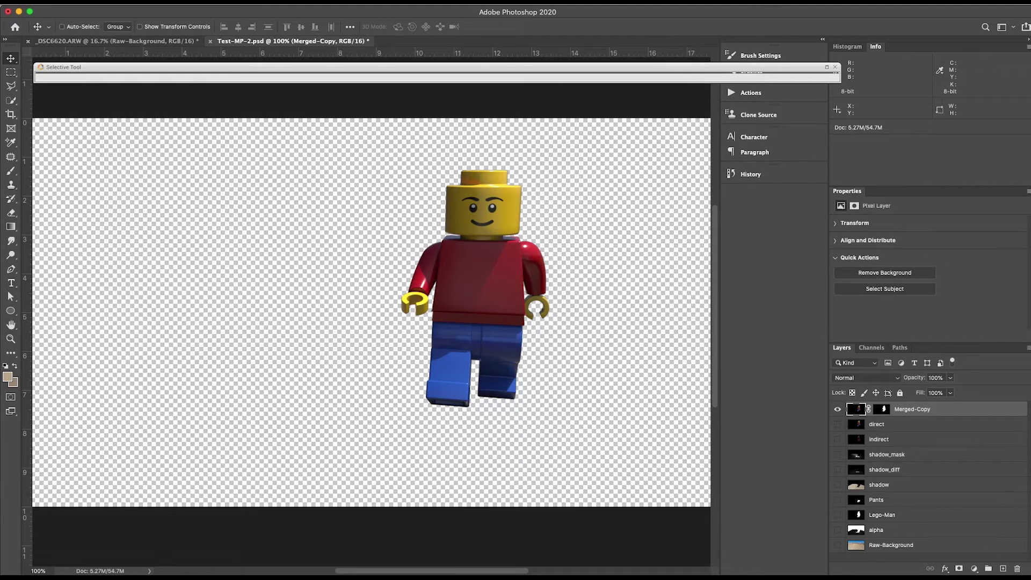
Step: Show the Raw-Background desert photo, hide Merged-Copy and select the shadow layer
left_click(838, 545)
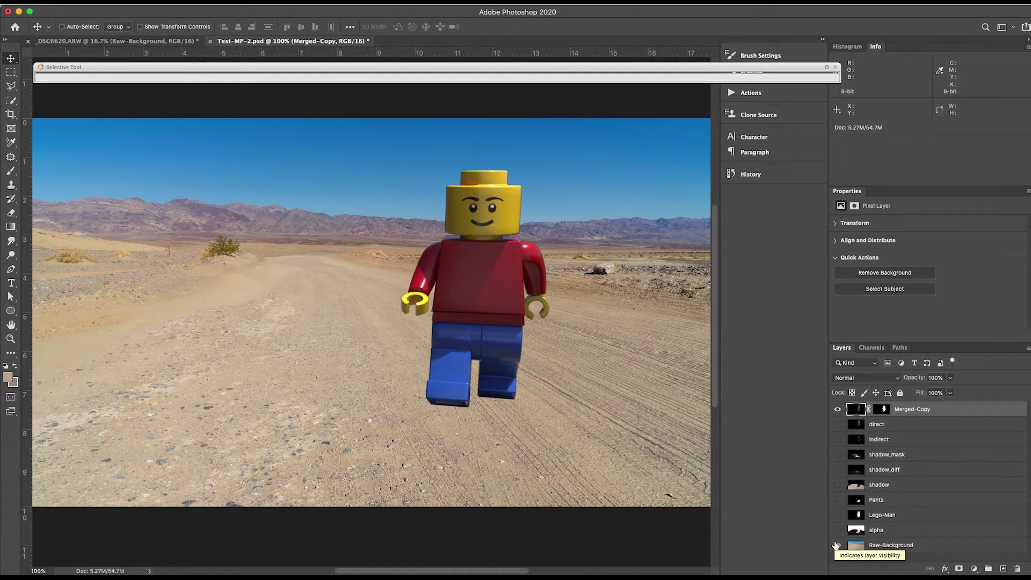
left_click(837, 409)
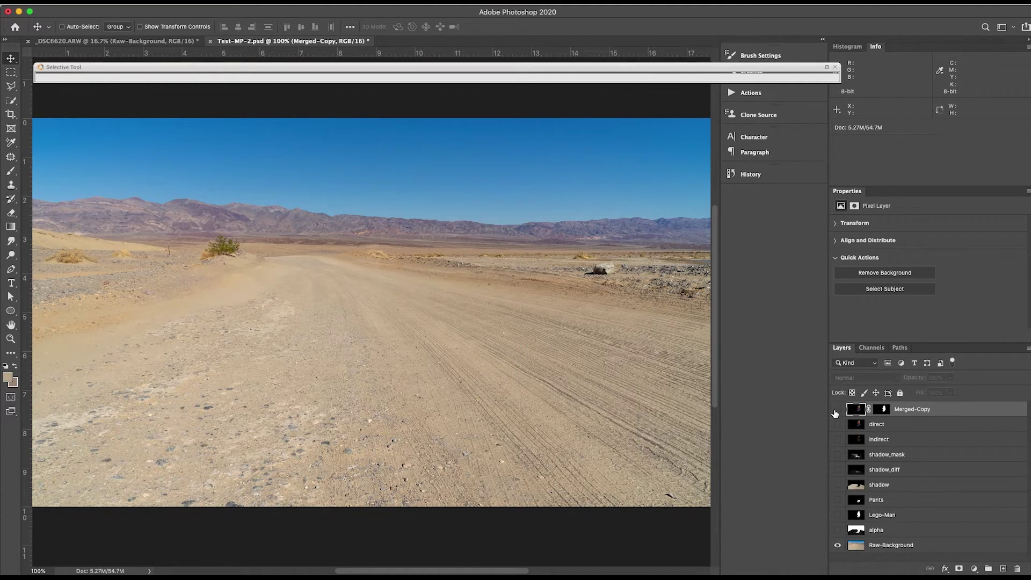
left_click(929, 487)
Step: Switch the shadow layer's blend mode to Darken, then hide the layer again
left_click(837, 485)
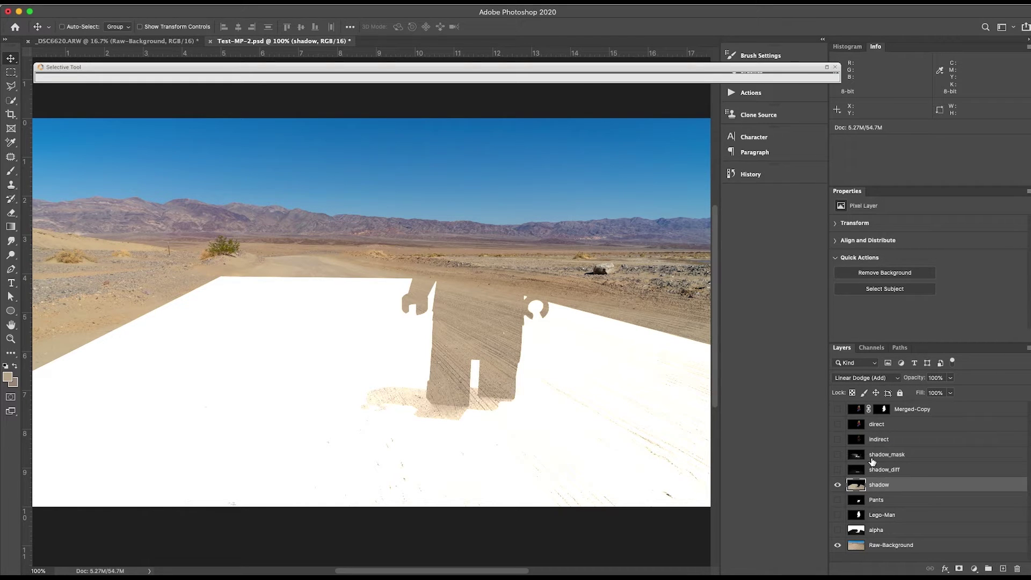
left_click(876, 379)
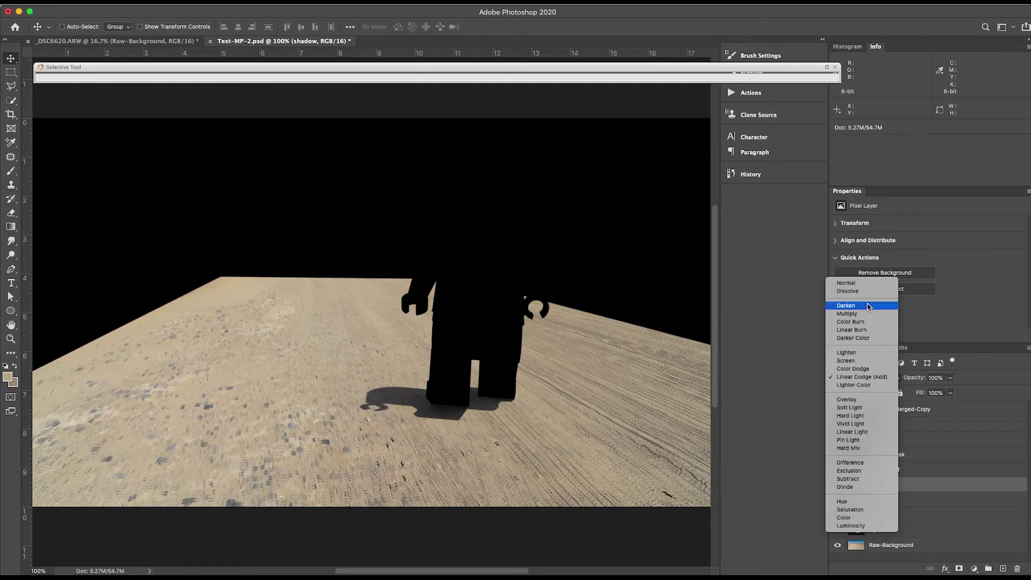
left_click(867, 305)
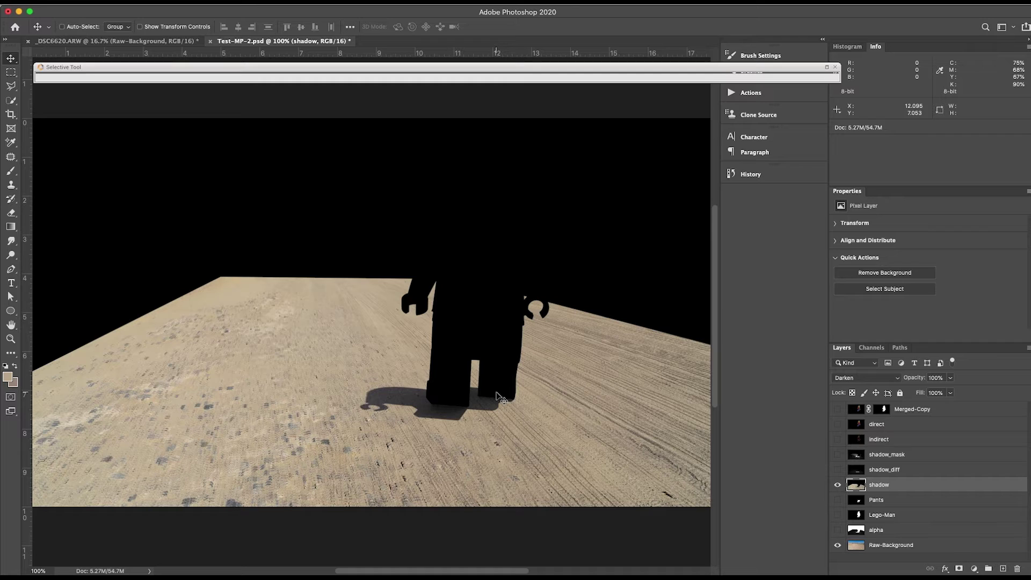
left_click(838, 484)
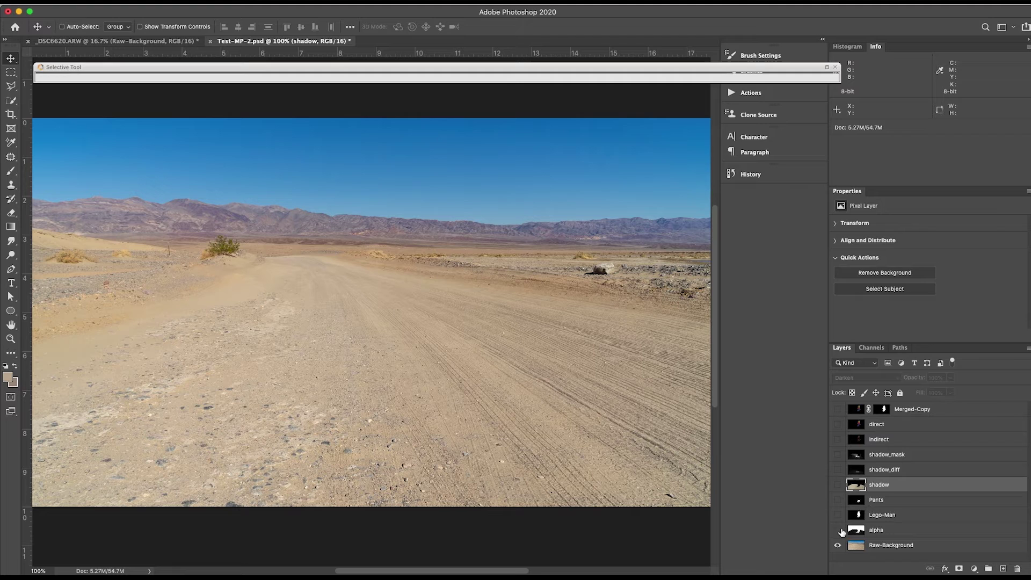
Step: Hide the desert photo and compare shadow_diff with shadow_mask, leaving only shadow_diff visible
left_click(838, 545)
left_click(838, 470)
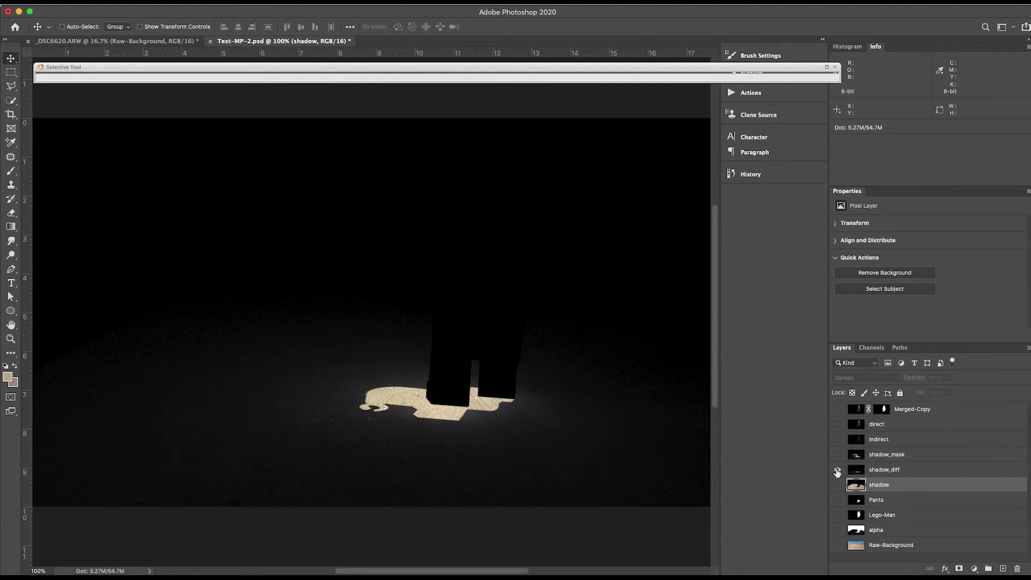
left_click(838, 471)
left_click(838, 455)
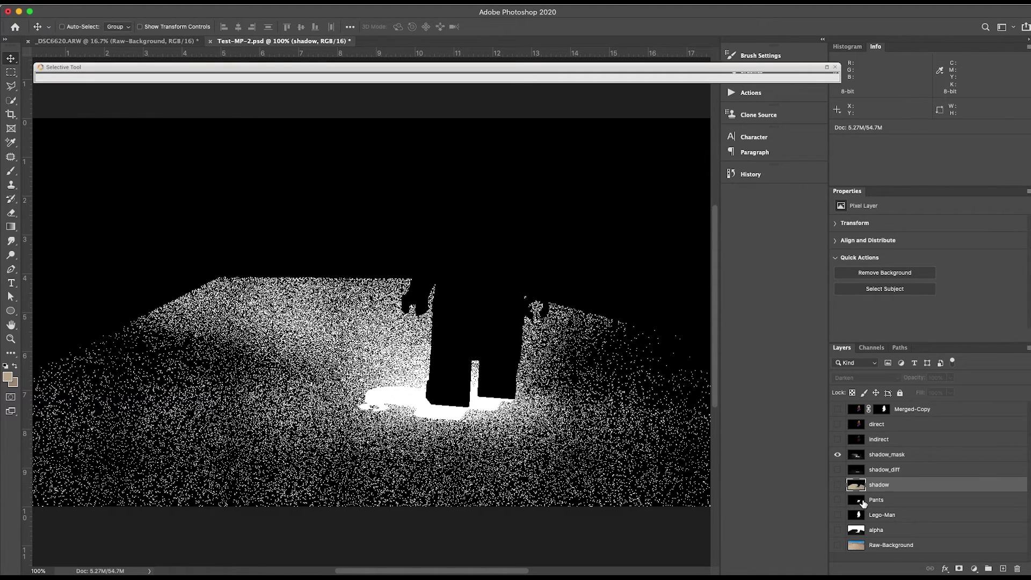
left_click(837, 471)
left_click(838, 456)
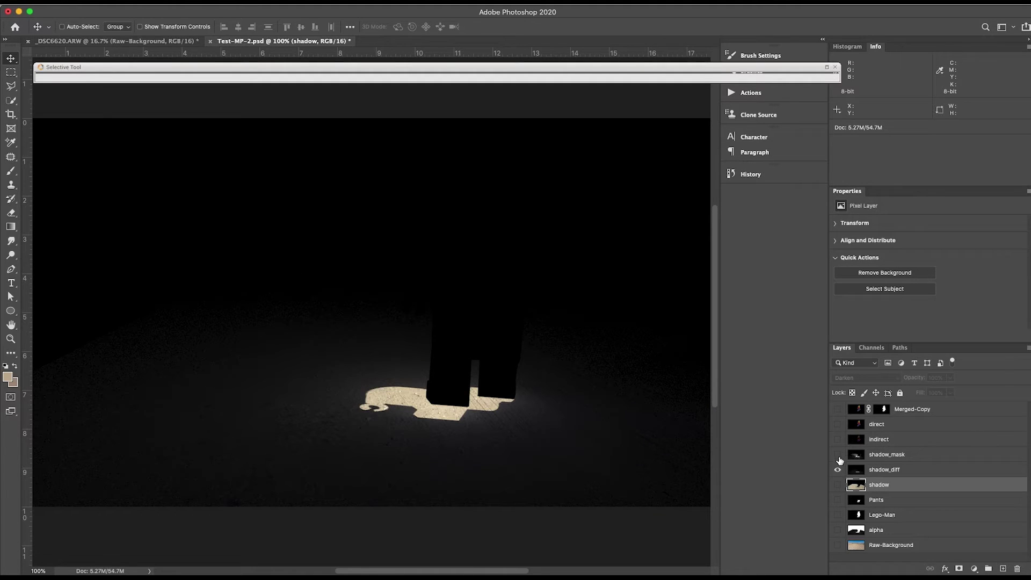
Step: Copy the entire shadow_diff pass, hide it, and show and select the shadow layer
left_click(857, 472)
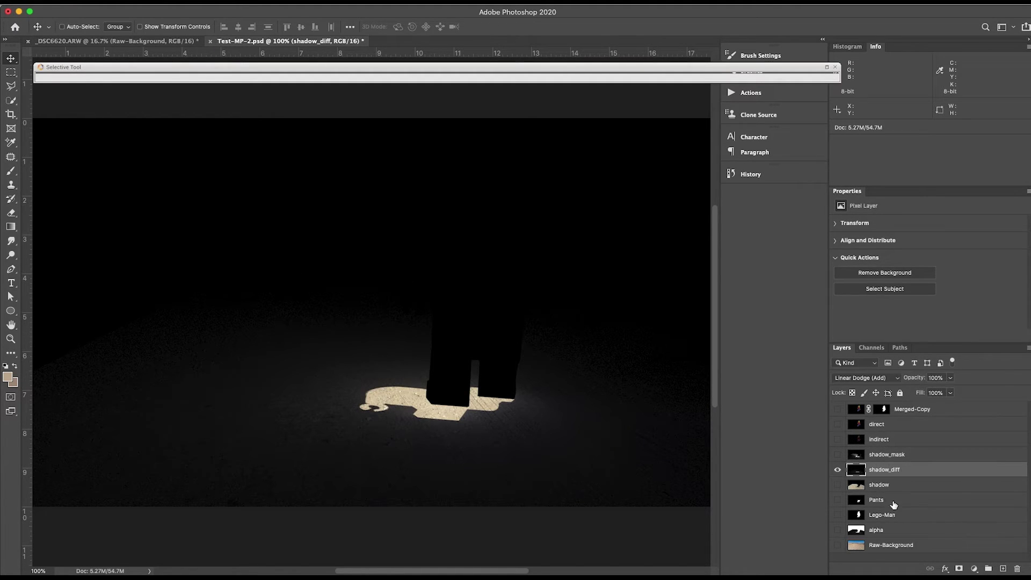
key("super+a")
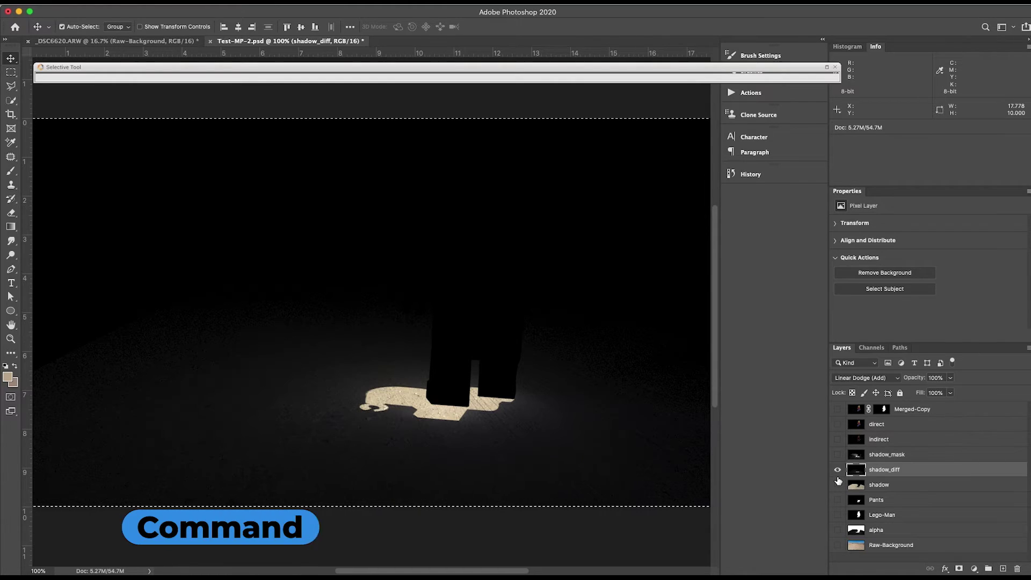
key("super+c")
left_click(838, 472)
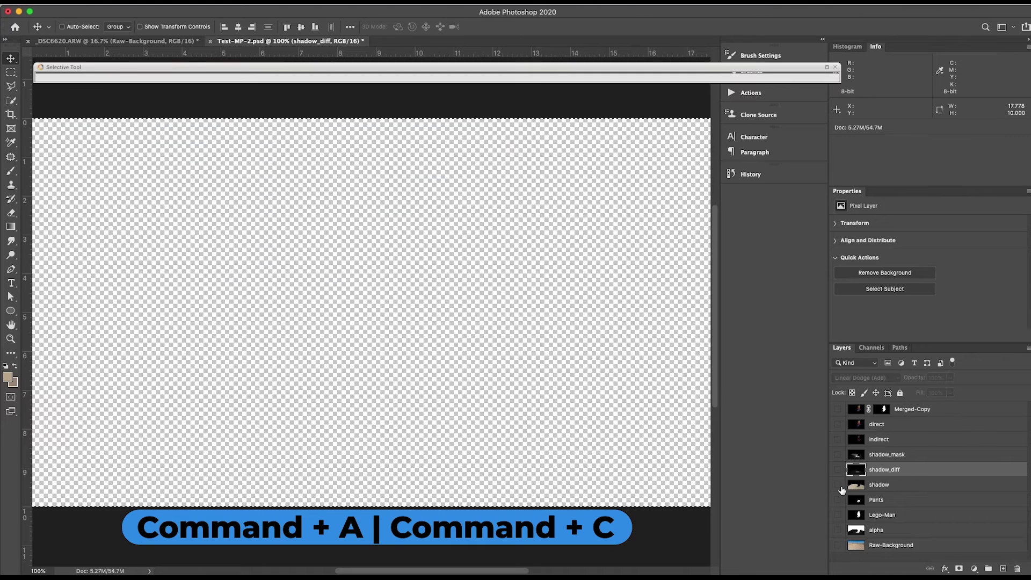
left_click(838, 485)
left_click(904, 486)
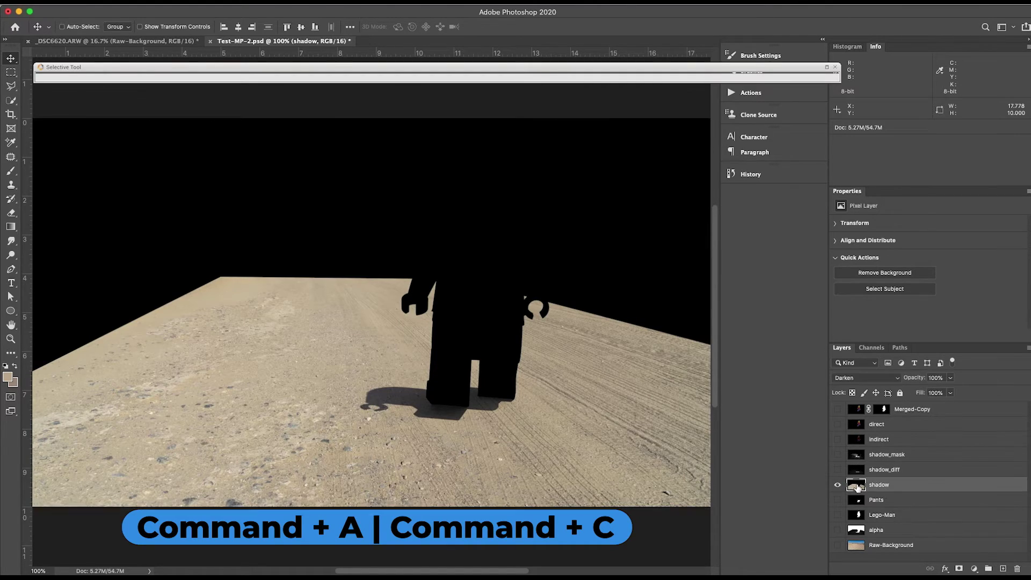
Step: Give the shadow layer a mask holding the pasted shadow_diff image, then show it over the desert photo
left_click(960, 568)
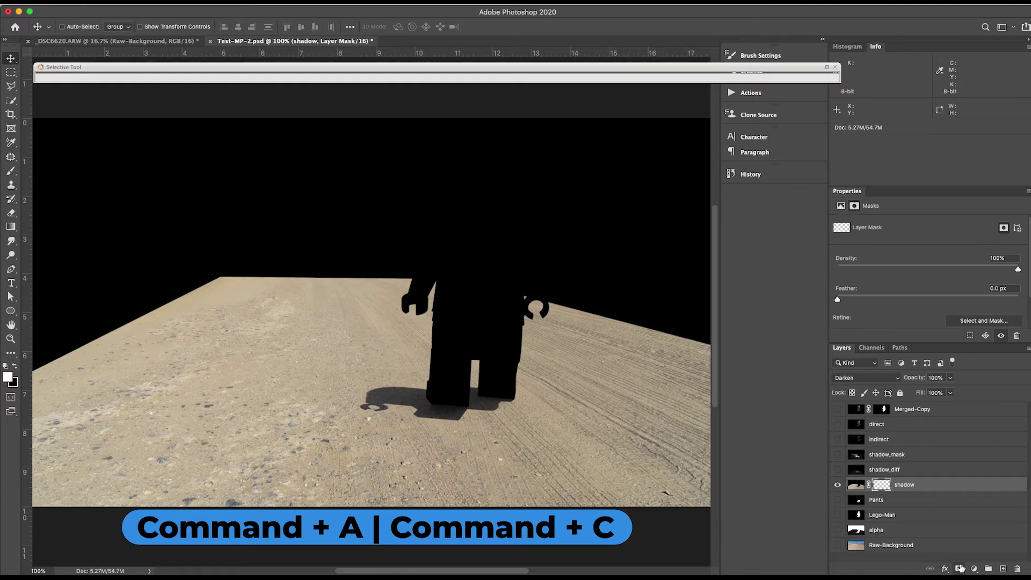
left_click(883, 488, "alt")
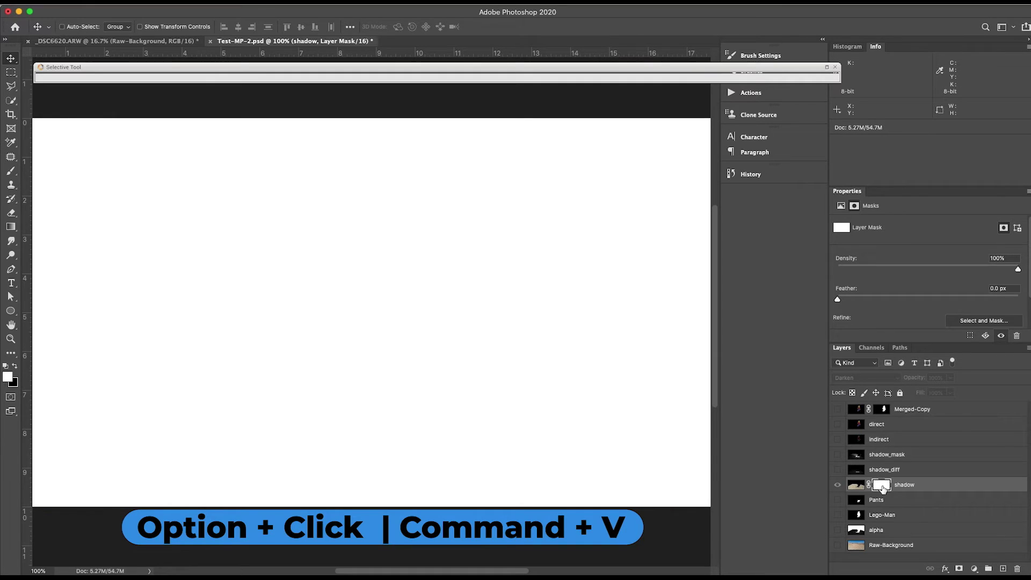
key("super")
key("super+v")
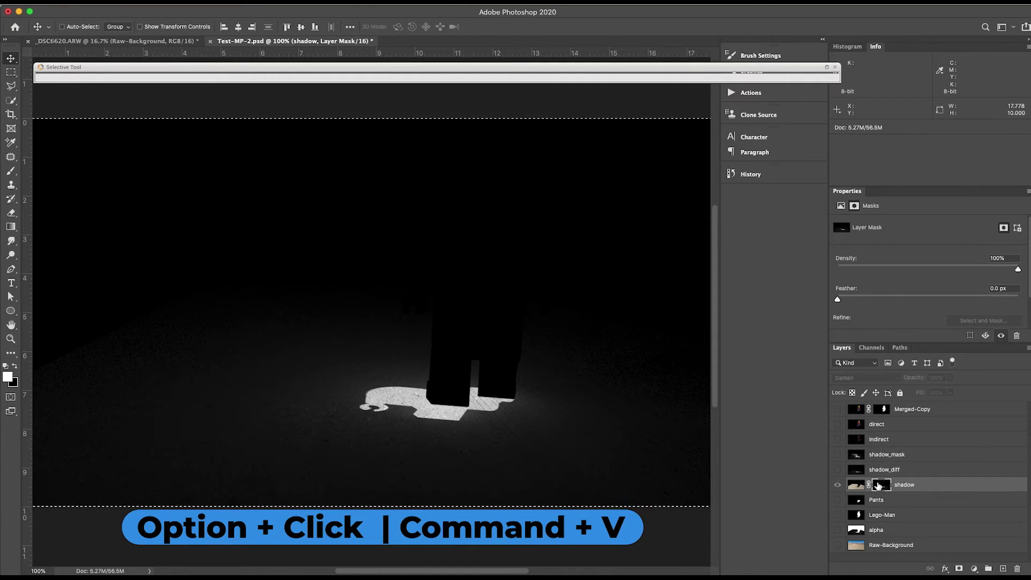
key("super+d")
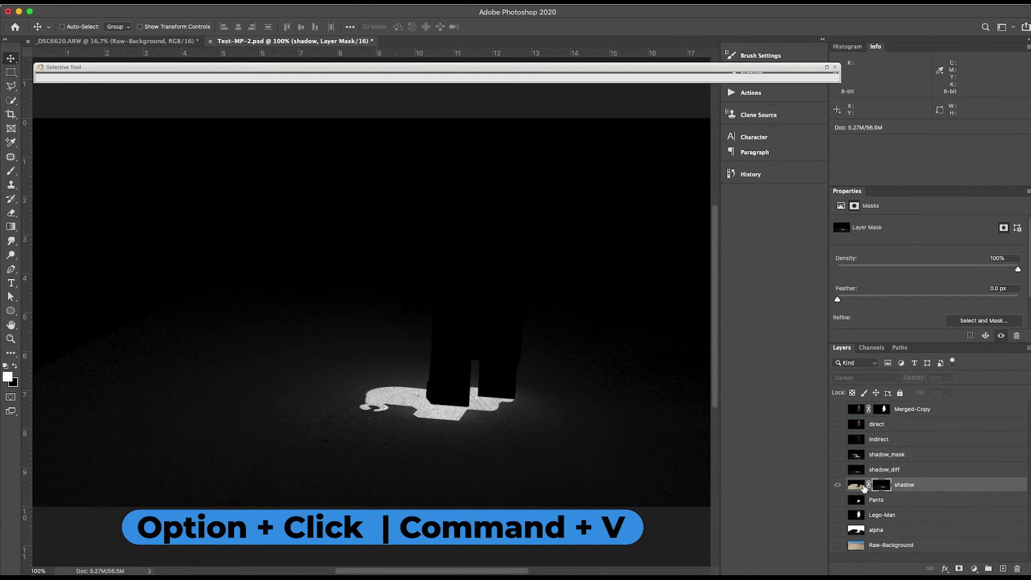
left_click(838, 485)
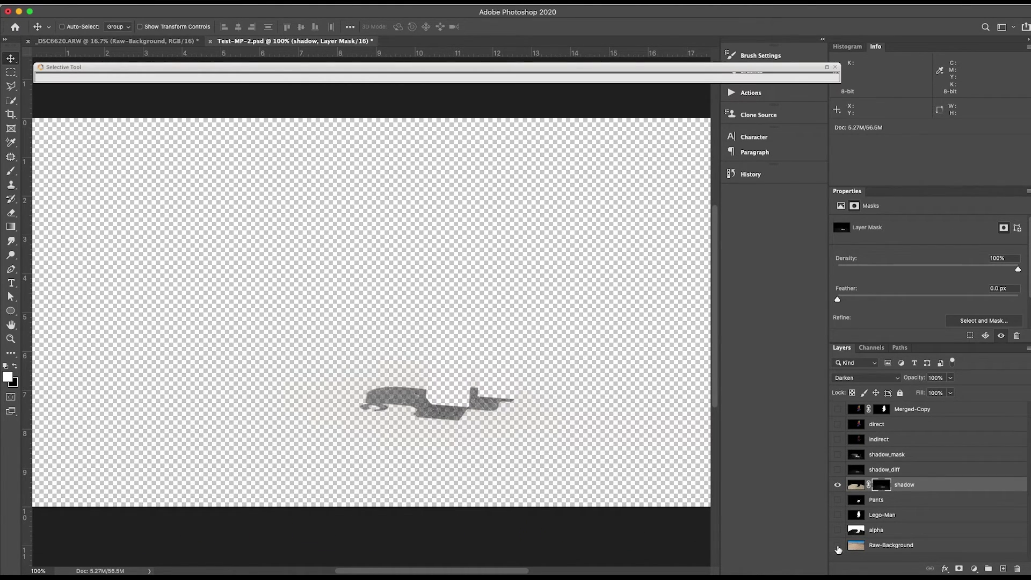
left_click(838, 546)
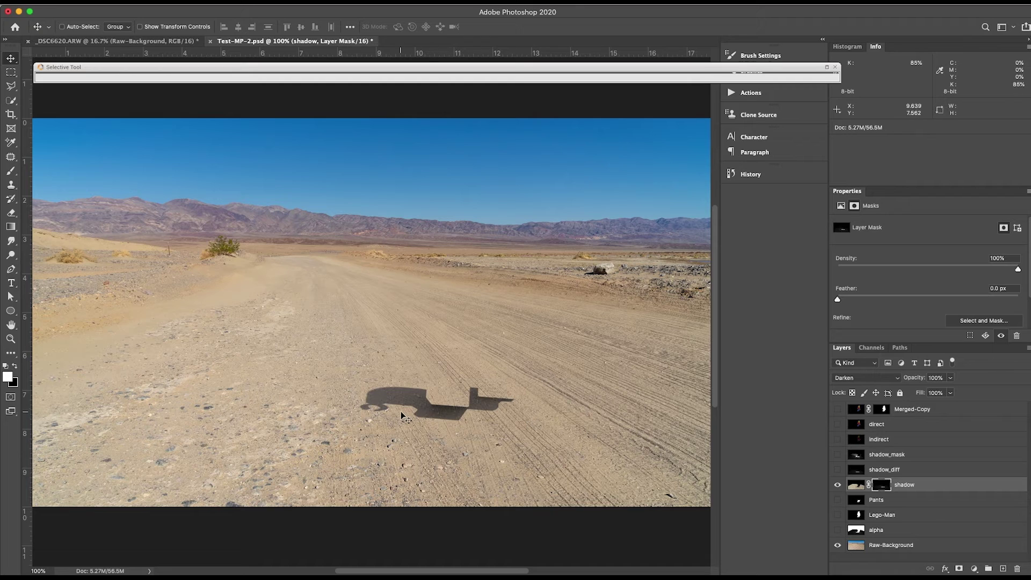
Step: Show the Lego man render and check the shadow mask by loading it as a selection, then deselect
left_click(839, 410)
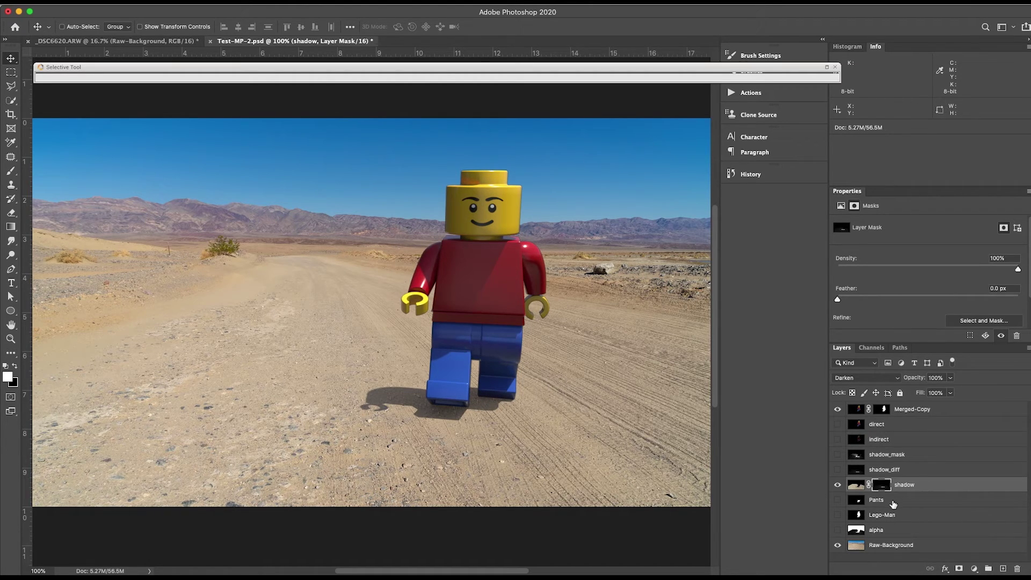
left_click(880, 485, "super")
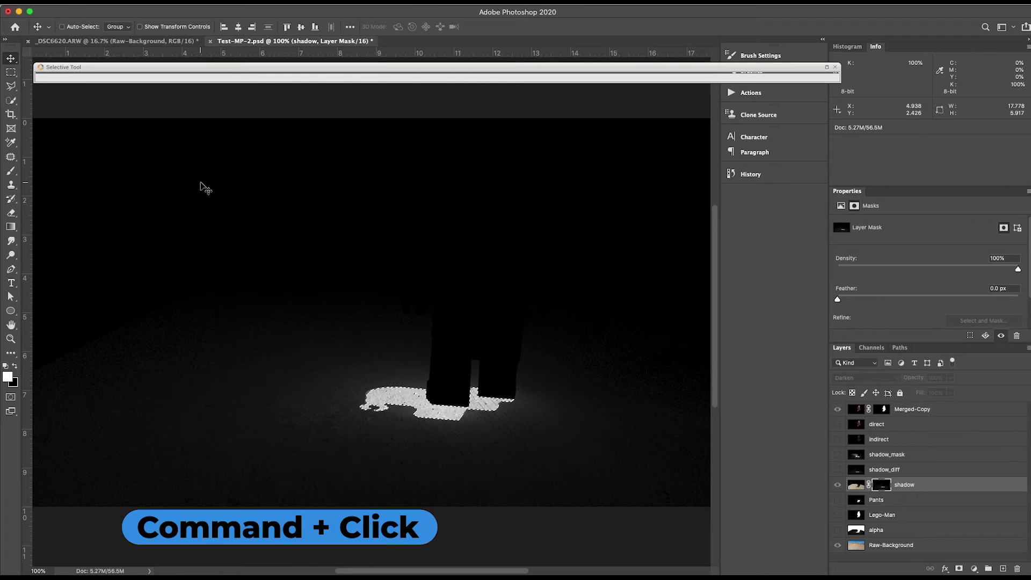
left_click(216, 4)
mouse_move(296, 155)
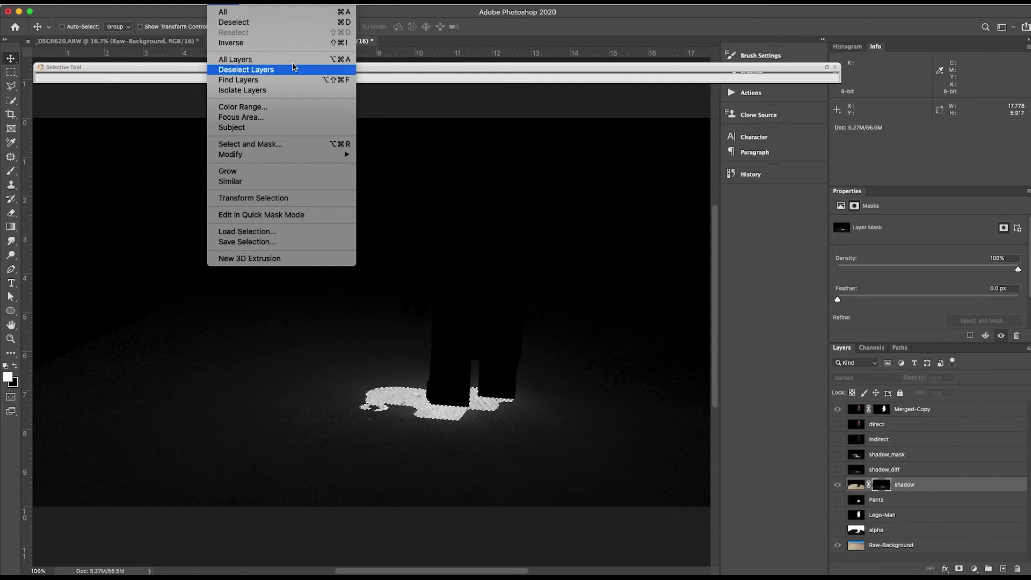
left_click(467, 208)
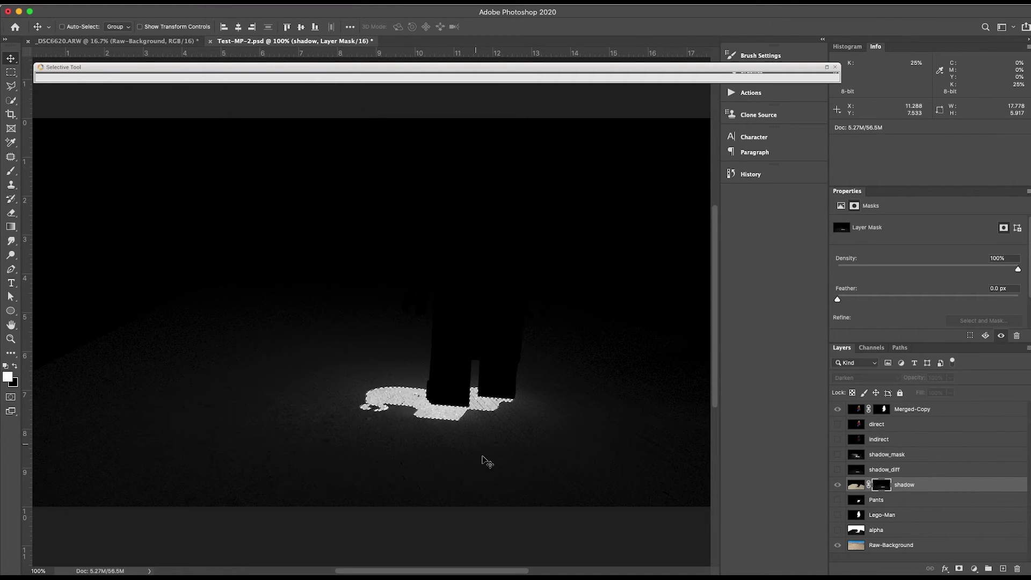
key("super+d")
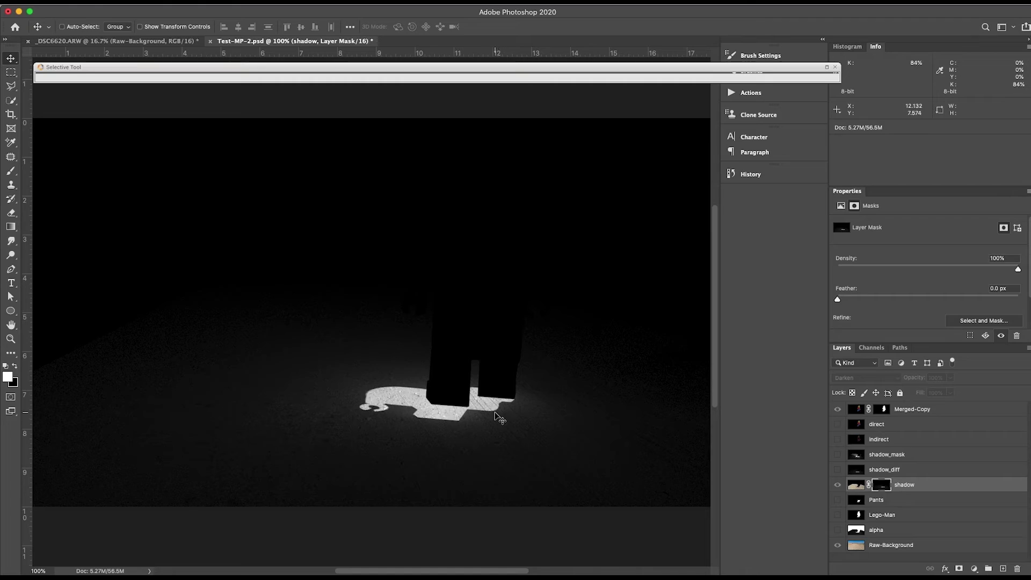
Step: Inspect the shadow in the composite by zooming in and back out to 100%
left_click(858, 486)
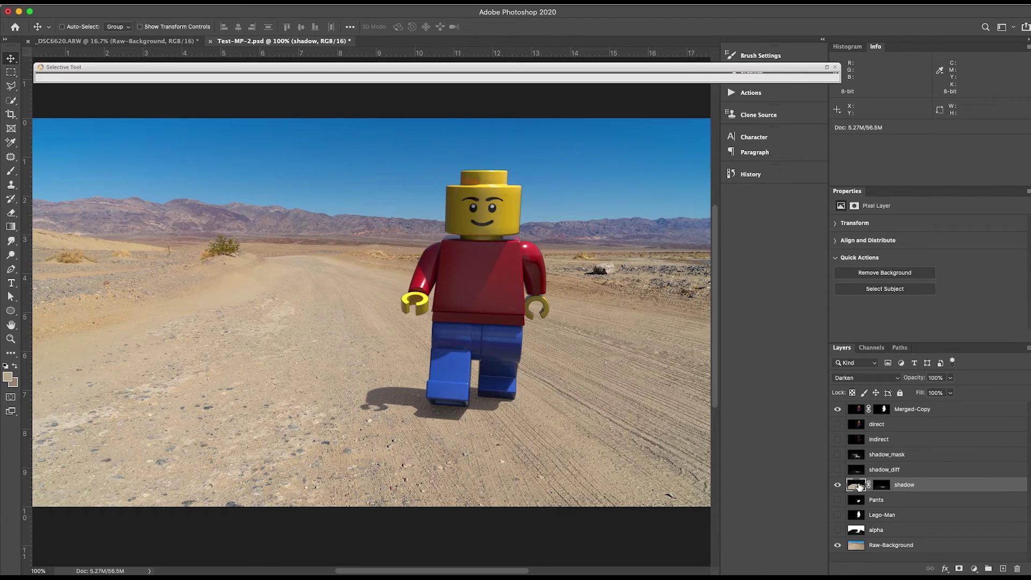
key("super+equal")
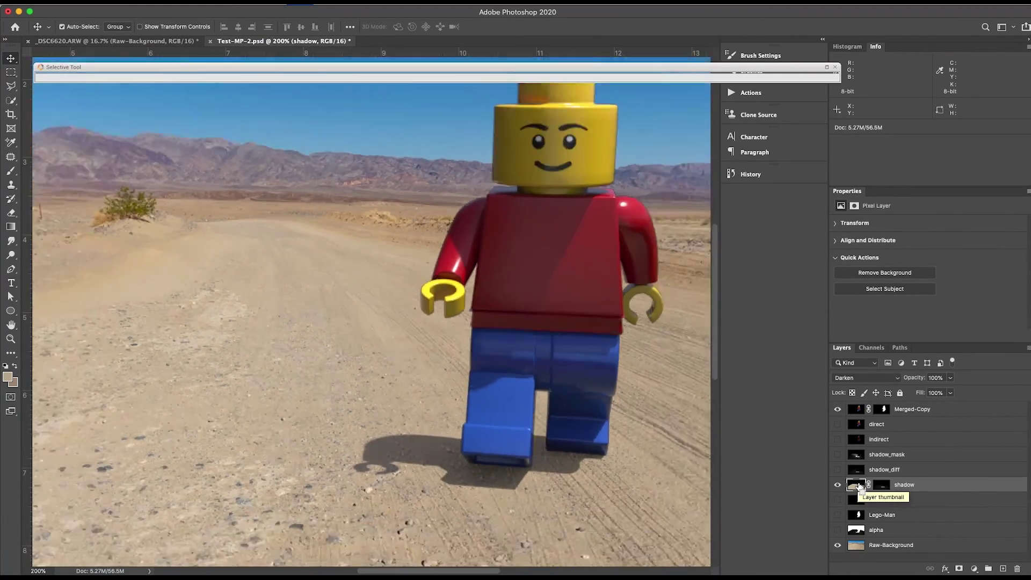
key("super+minus")
key("super+minus")
key("super+equal")
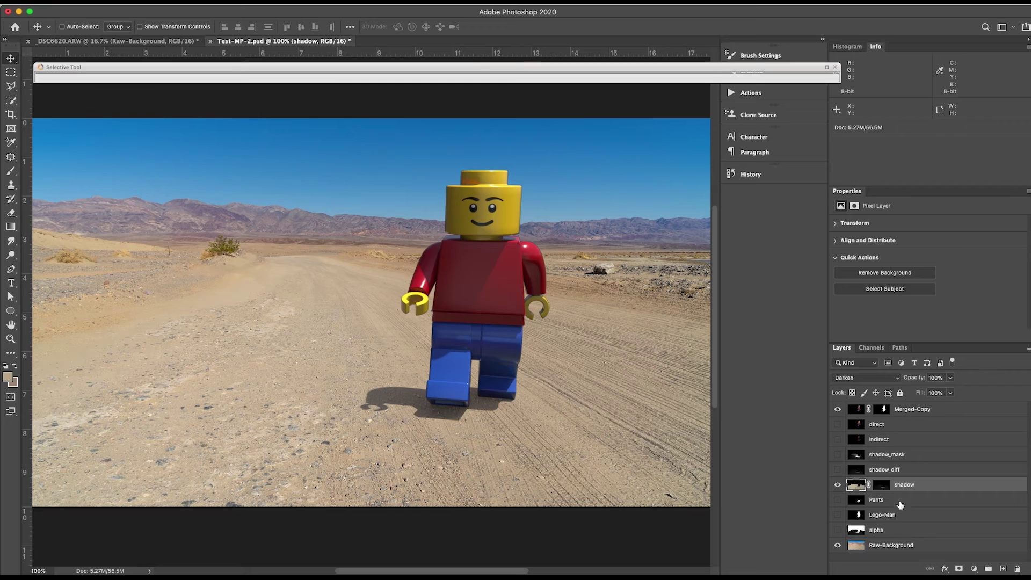
Step: Hide the shadow, Lego man and desert layers, and copy the whole Pants matte
left_click(838, 485)
left_click(838, 410)
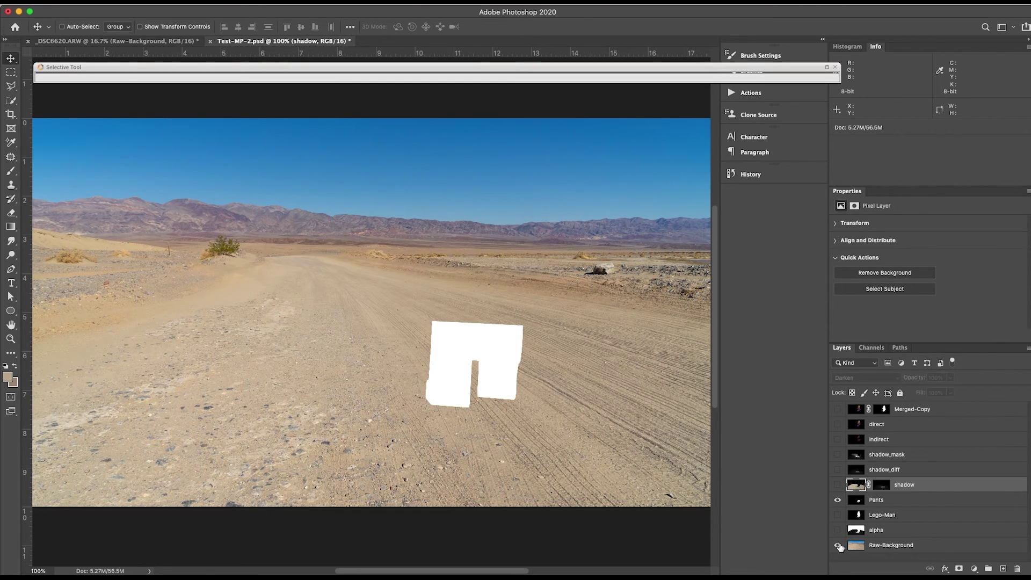
left_click(838, 546)
left_click(909, 499)
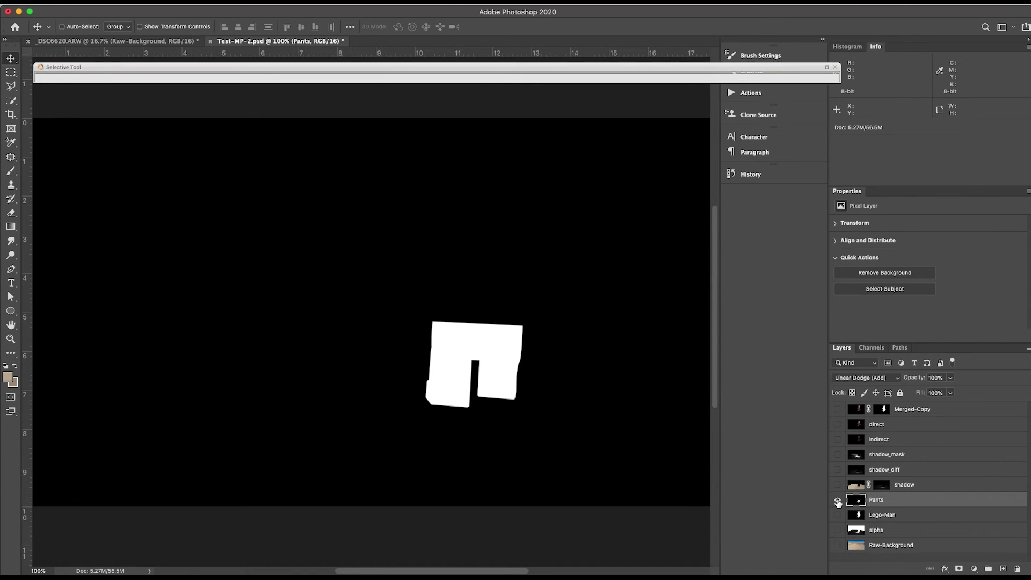
key("super")
key("super+a")
key("super+c")
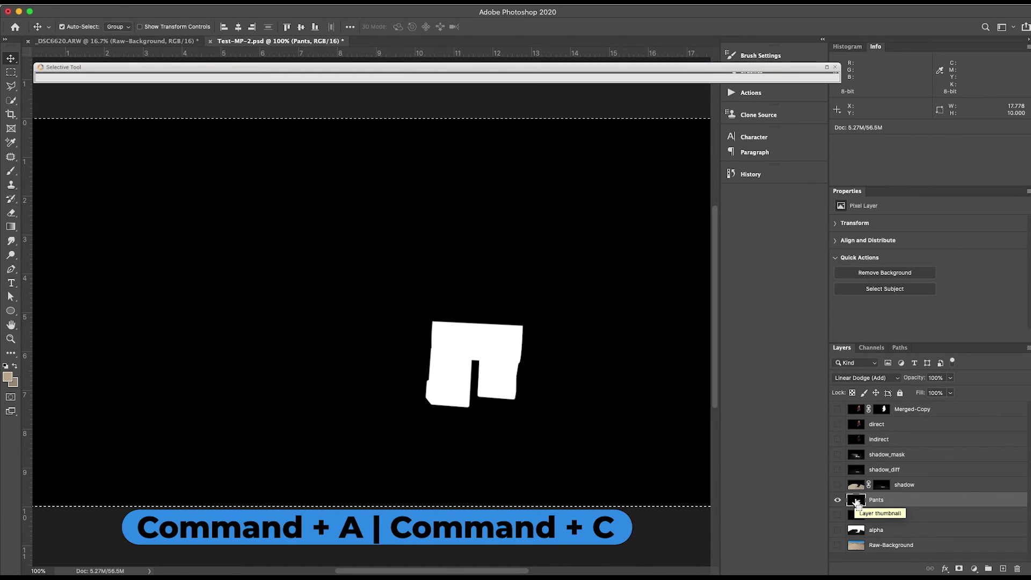
Step: Hide Pants and turn the Lego man, shadow and desert photo layers back on
left_click(837, 500)
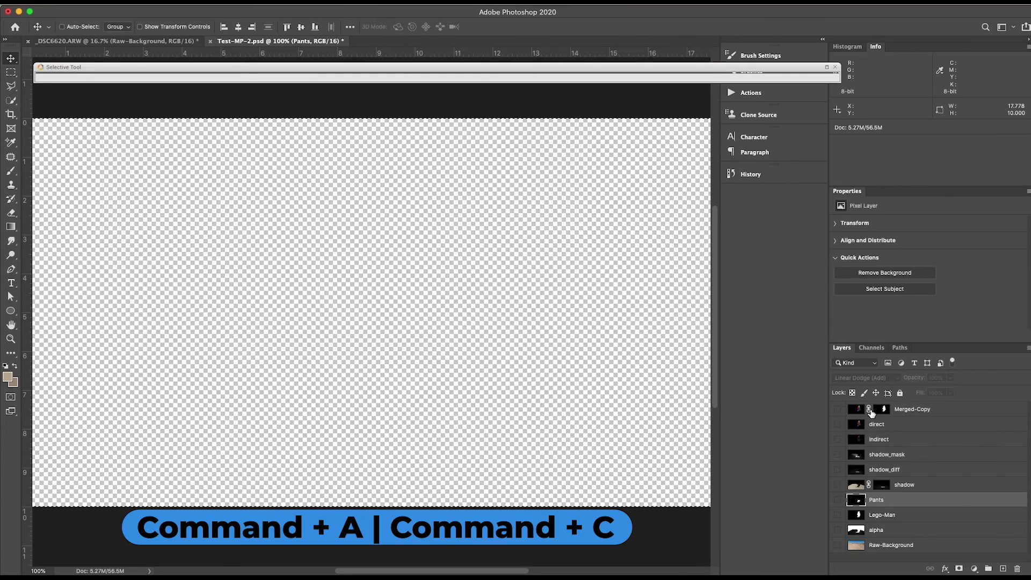
left_click(838, 410)
left_click(838, 485)
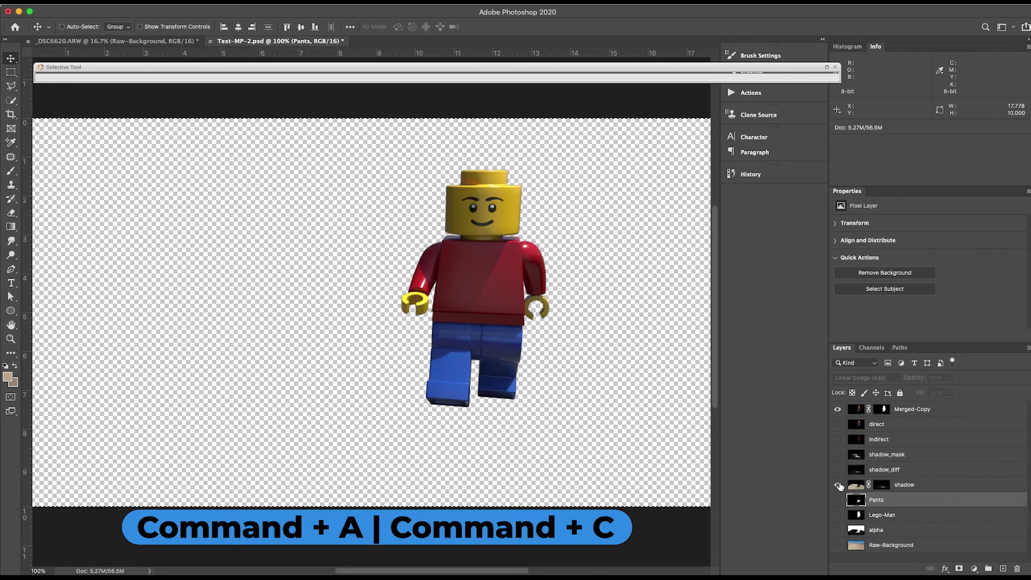
left_click(837, 545)
Step: Add a Hue/Saturation layer above Merged-Copy, masked by the Pants matte, with Saturation -35 and Lightness +10
left_click(961, 412)
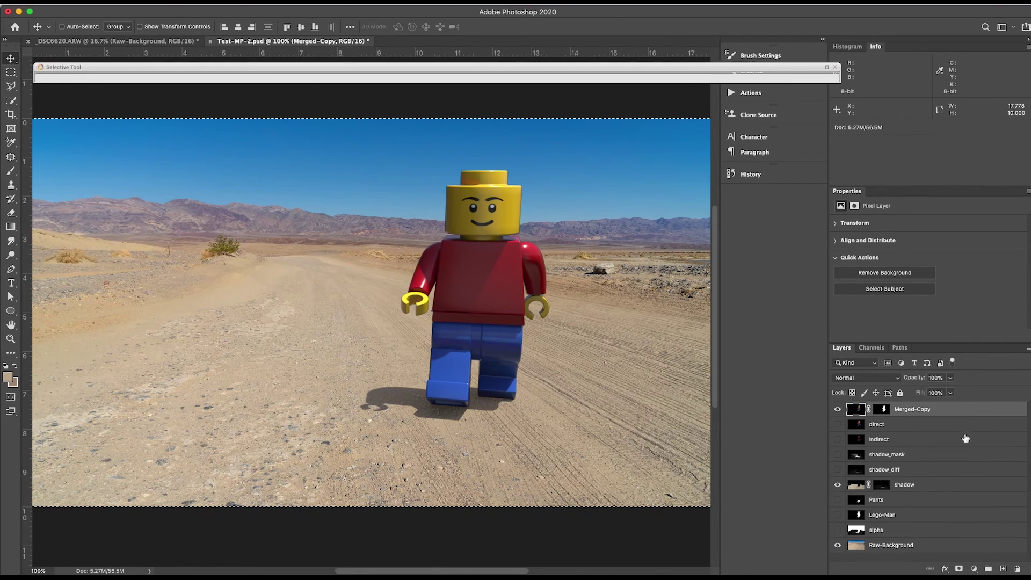
left_click(976, 568)
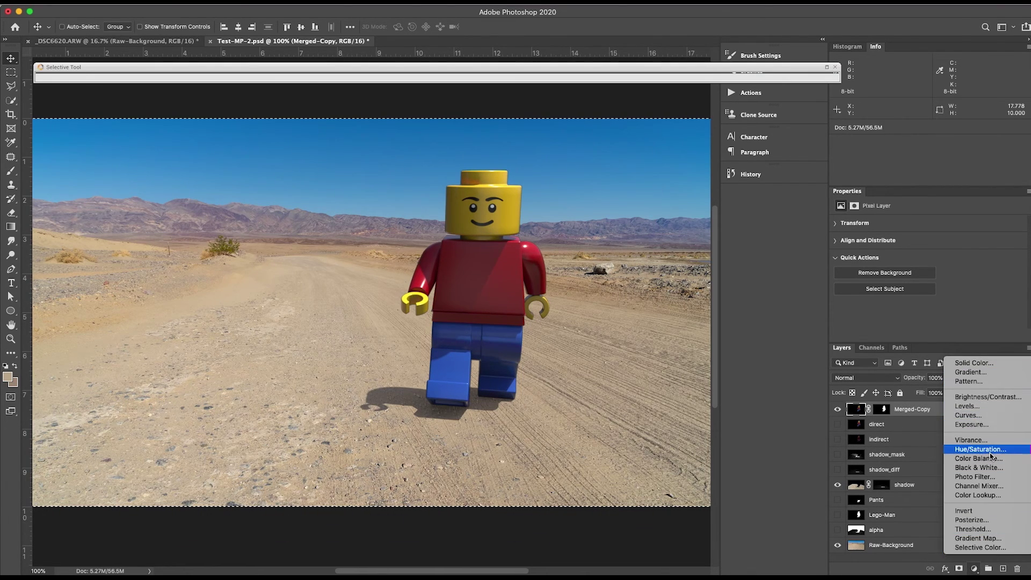
left_click(990, 454)
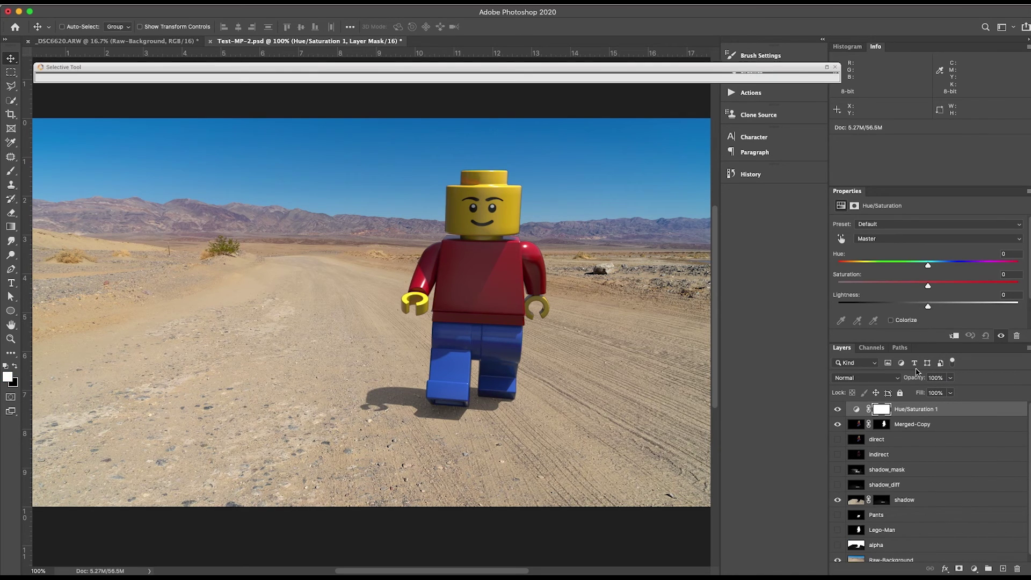
left_click(881, 410, "alt")
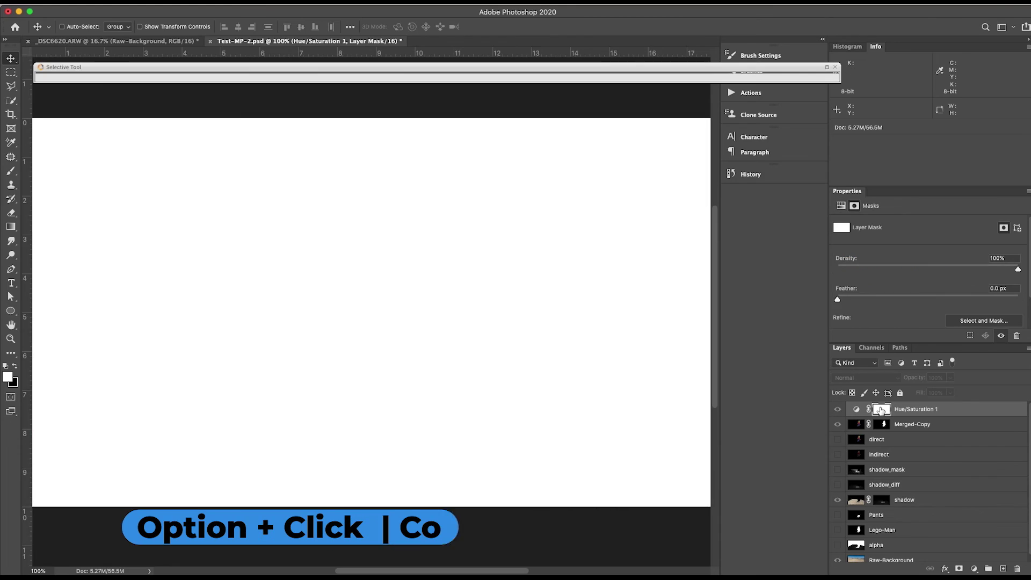
key("super+v")
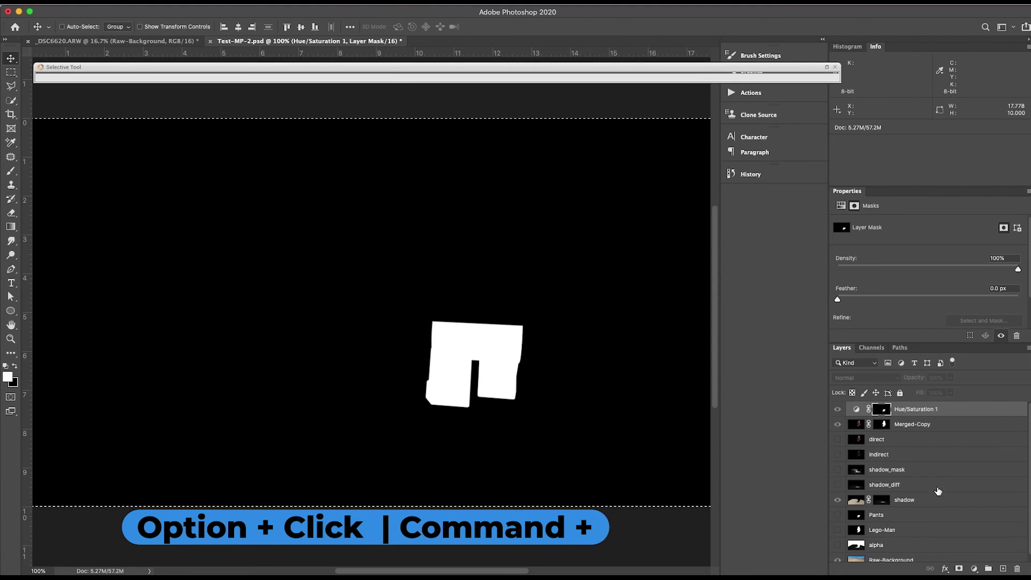
left_click(946, 412)
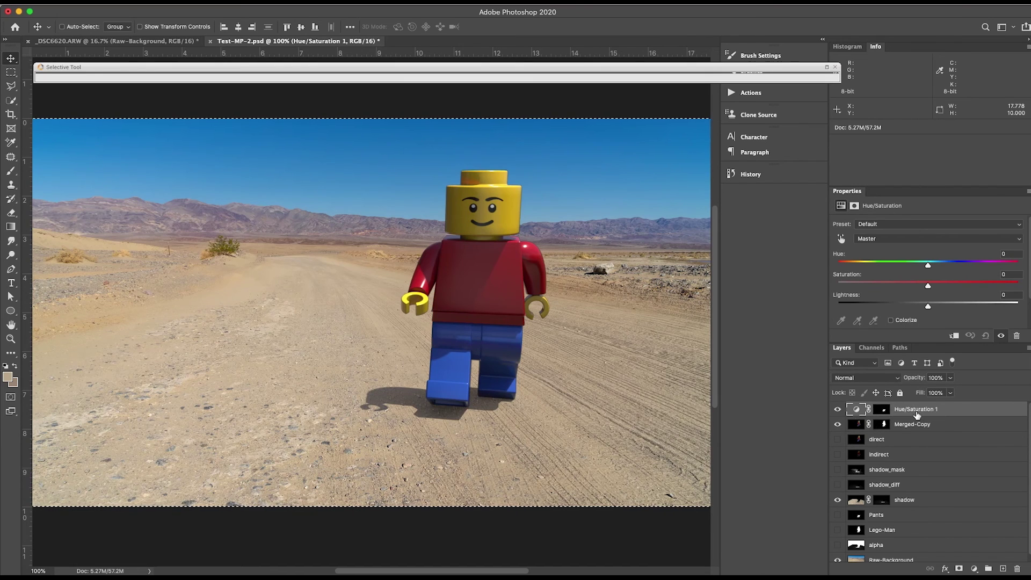
mouse_move(929, 289)
left_mouse_down()
mouse_move(879, 292)
mouse_move(938, 306)
left_mouse_up()
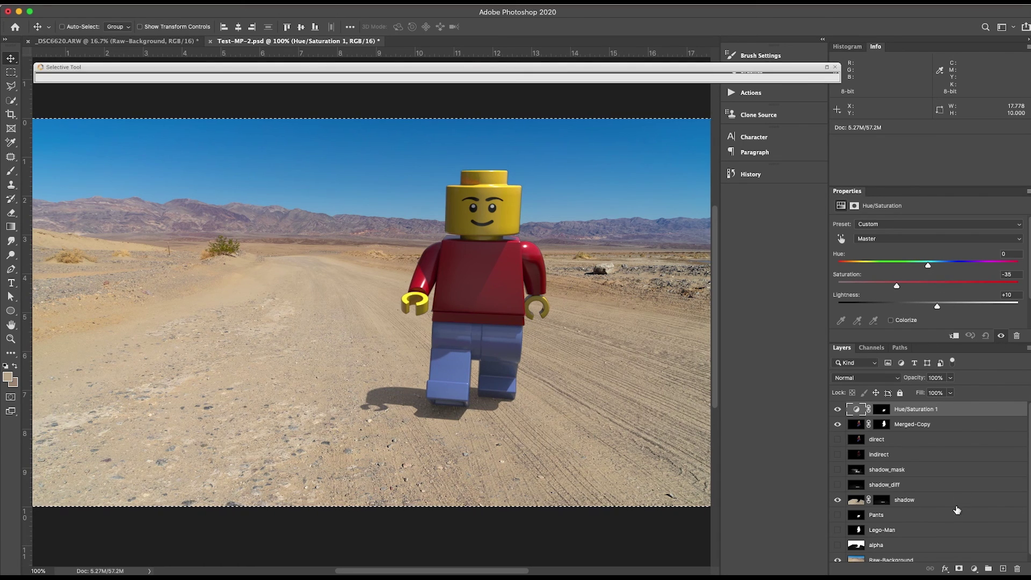